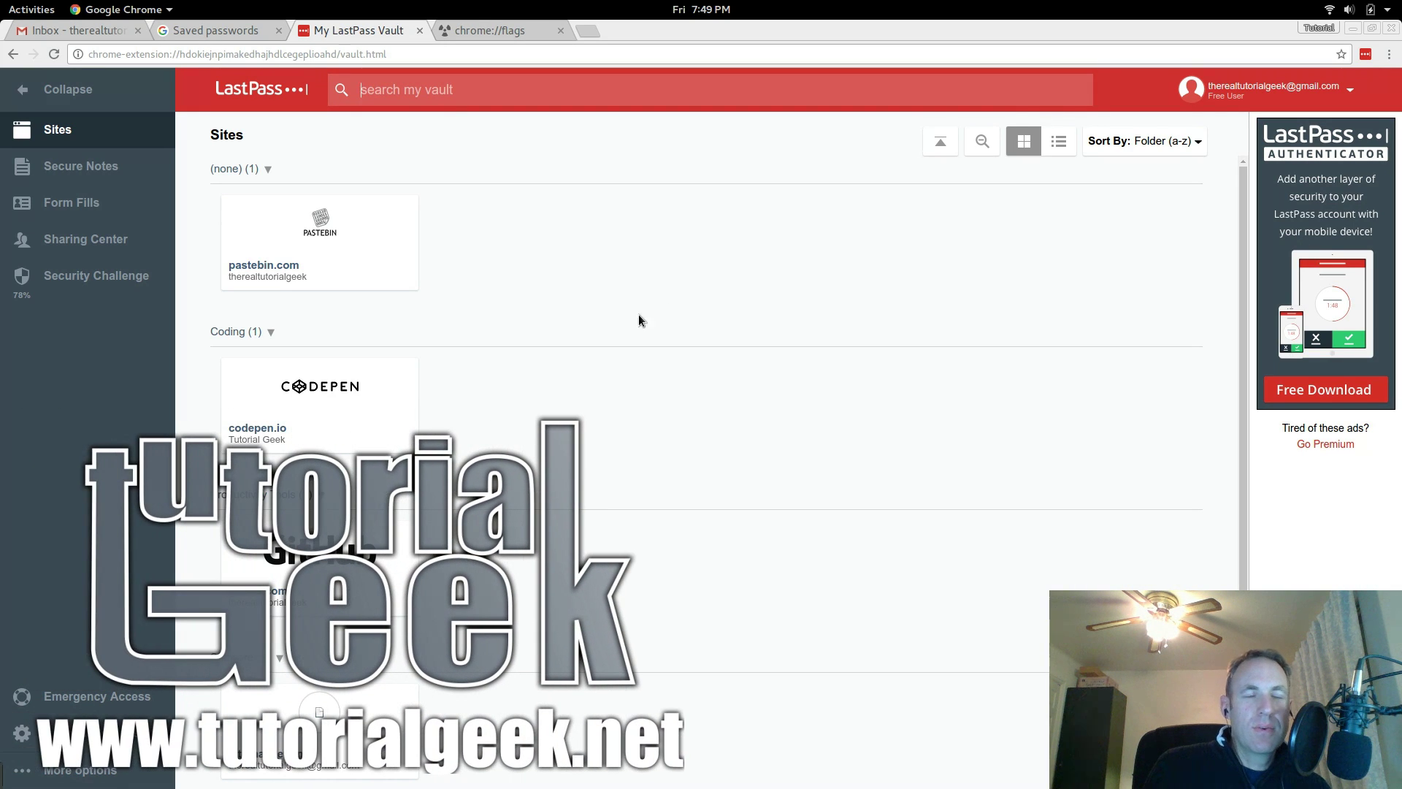
Step: Glance at Chrome's Saved passwords page, then return to the LastPass vault
scroll(438, 612, "down", 1)
scroll(516, 333, "up", 1)
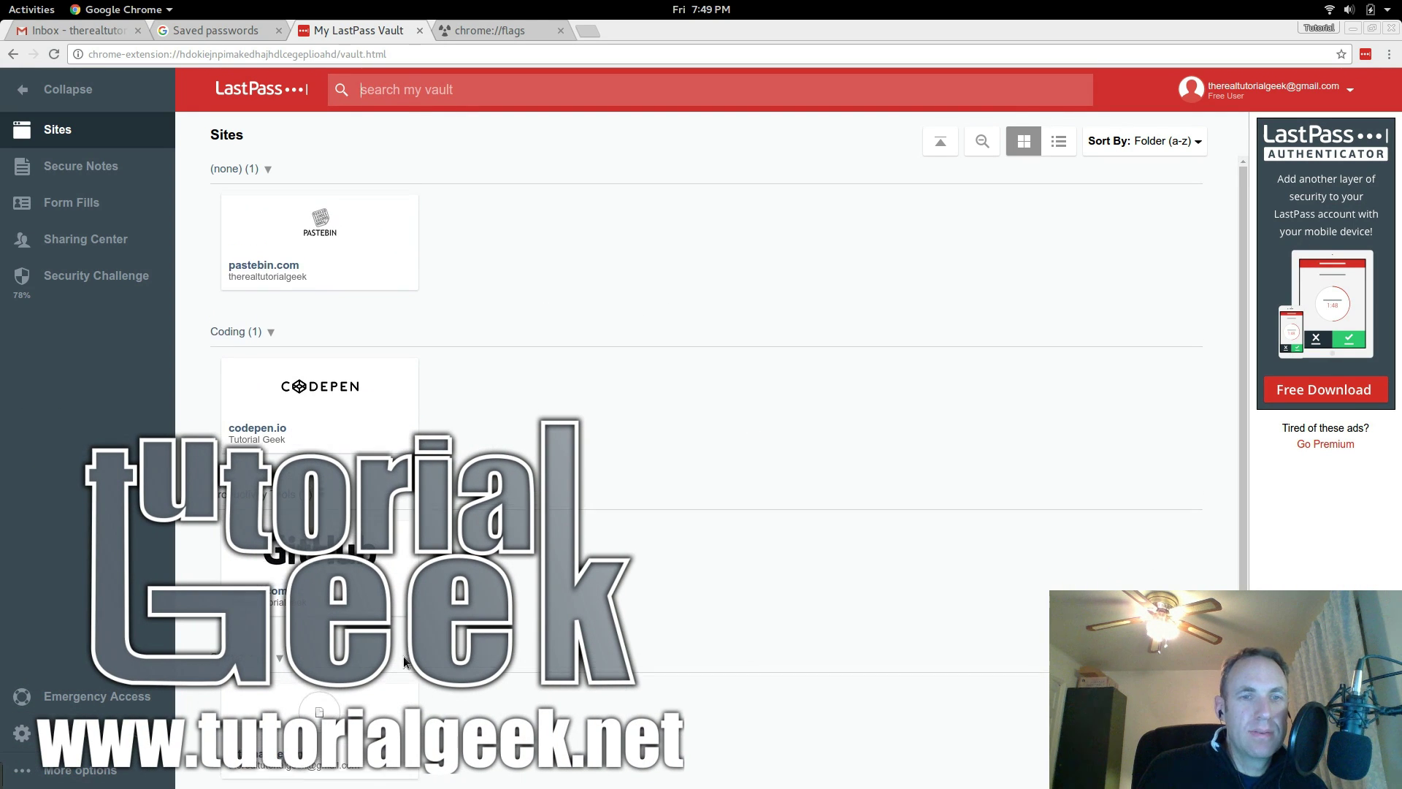
left_click(244, 26)
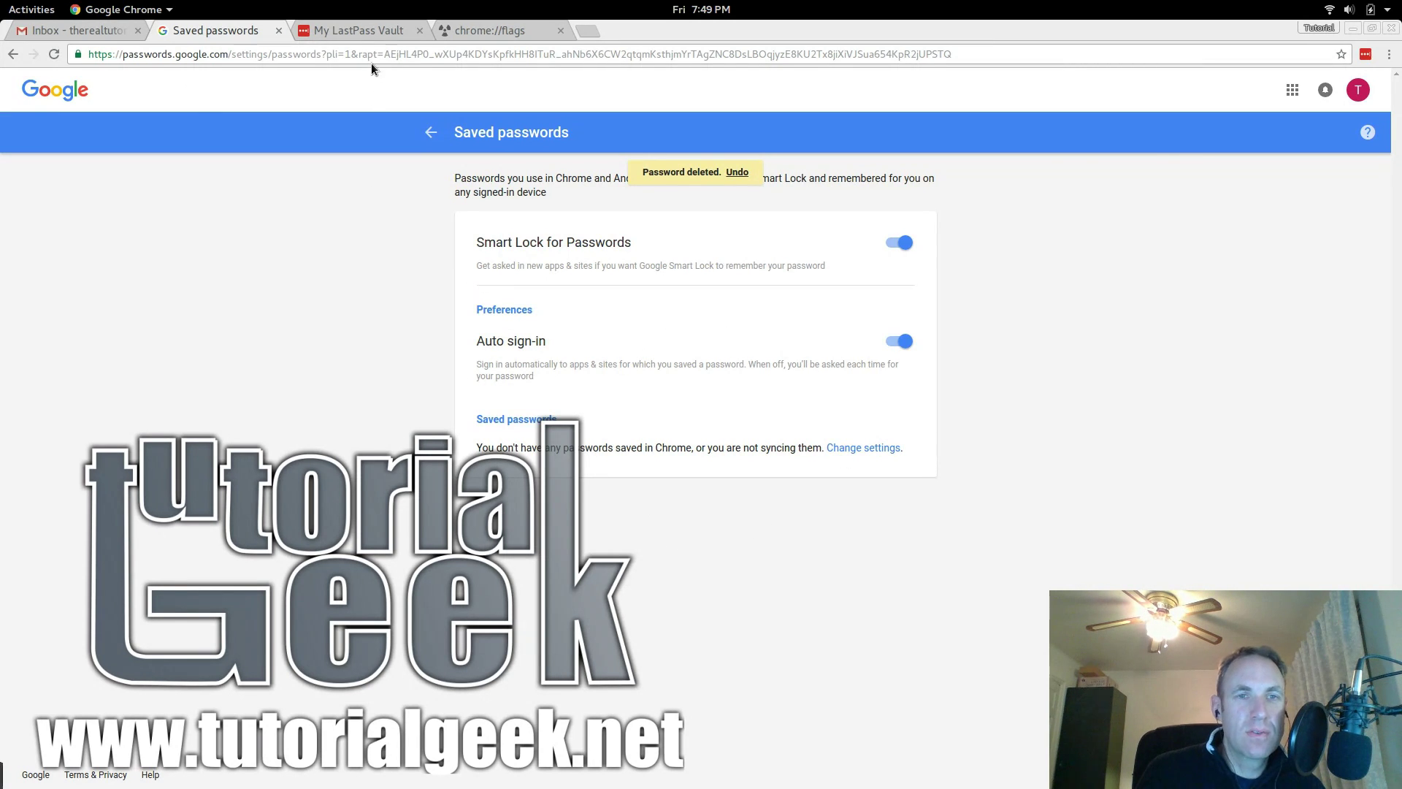
left_click(368, 32)
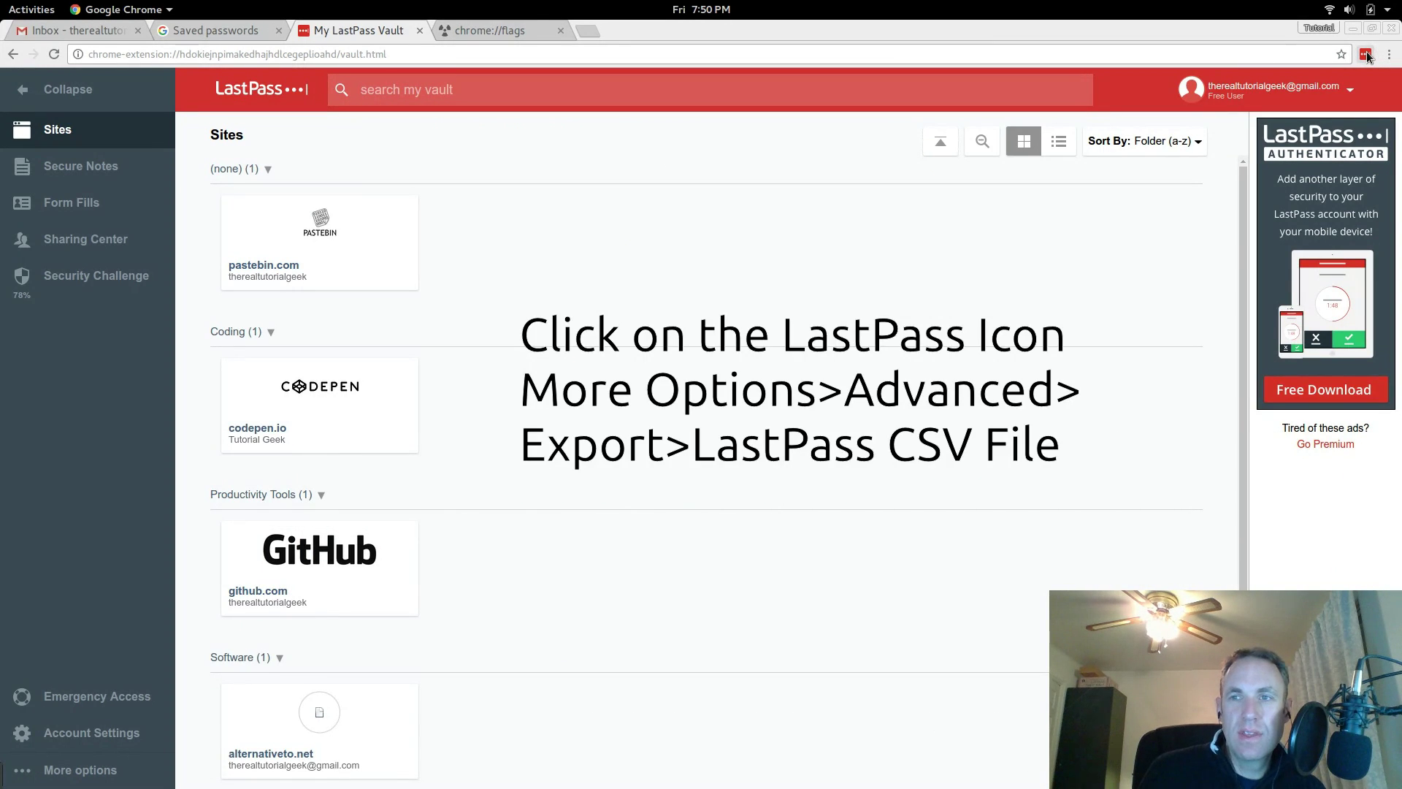
Step: Export the vault as a LastPass CSV file, confirming with the master password
left_click(1365, 54)
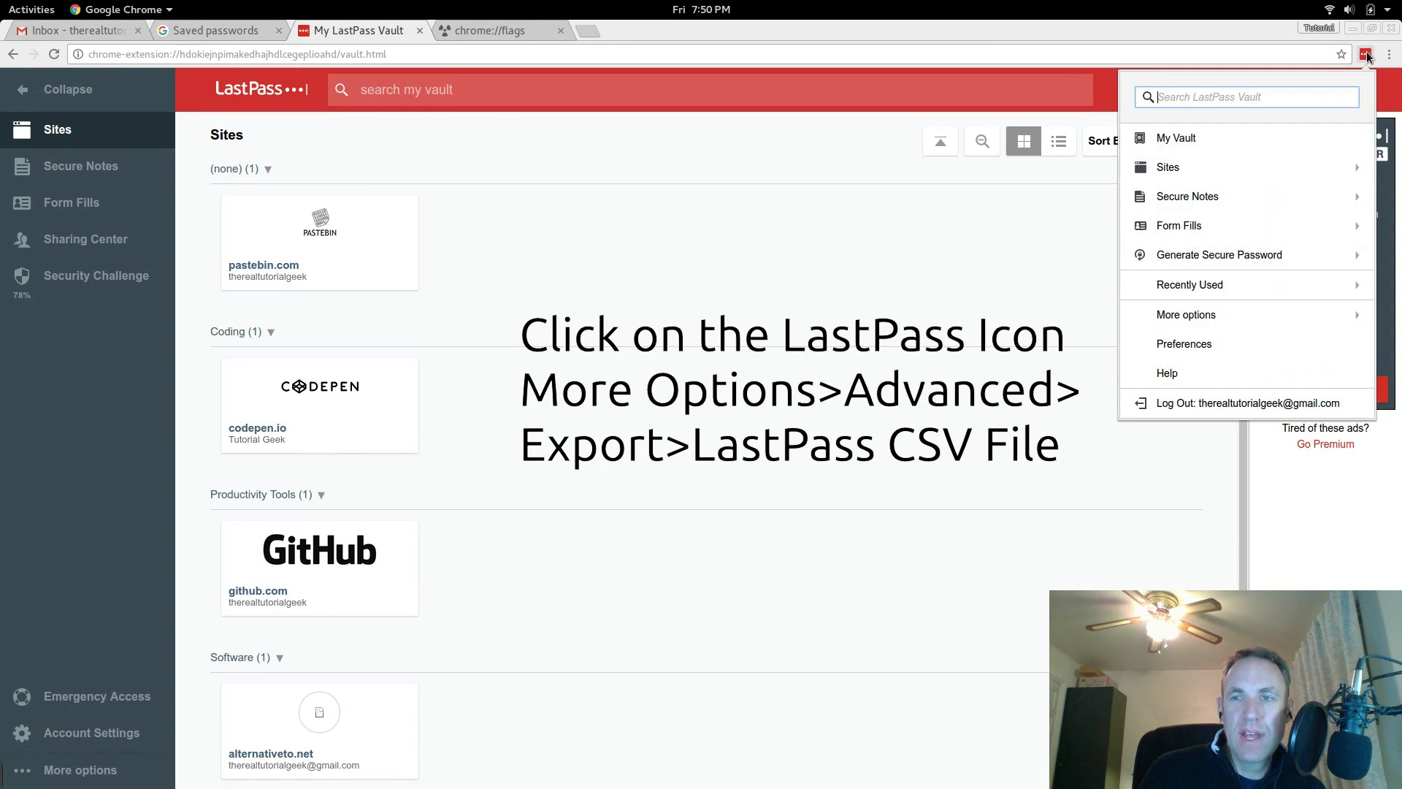
left_click(1204, 314)
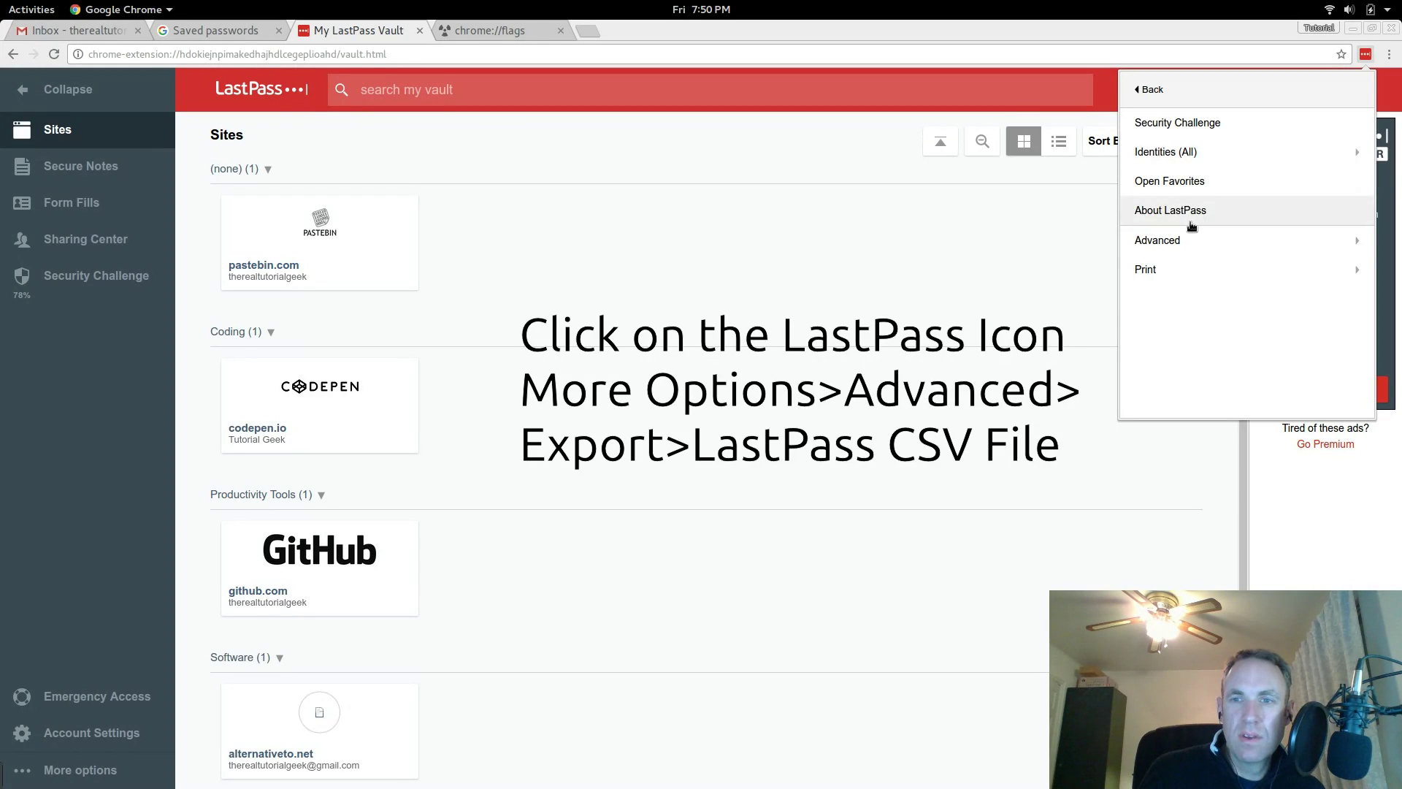
left_click(1181, 240)
left_click(1168, 267)
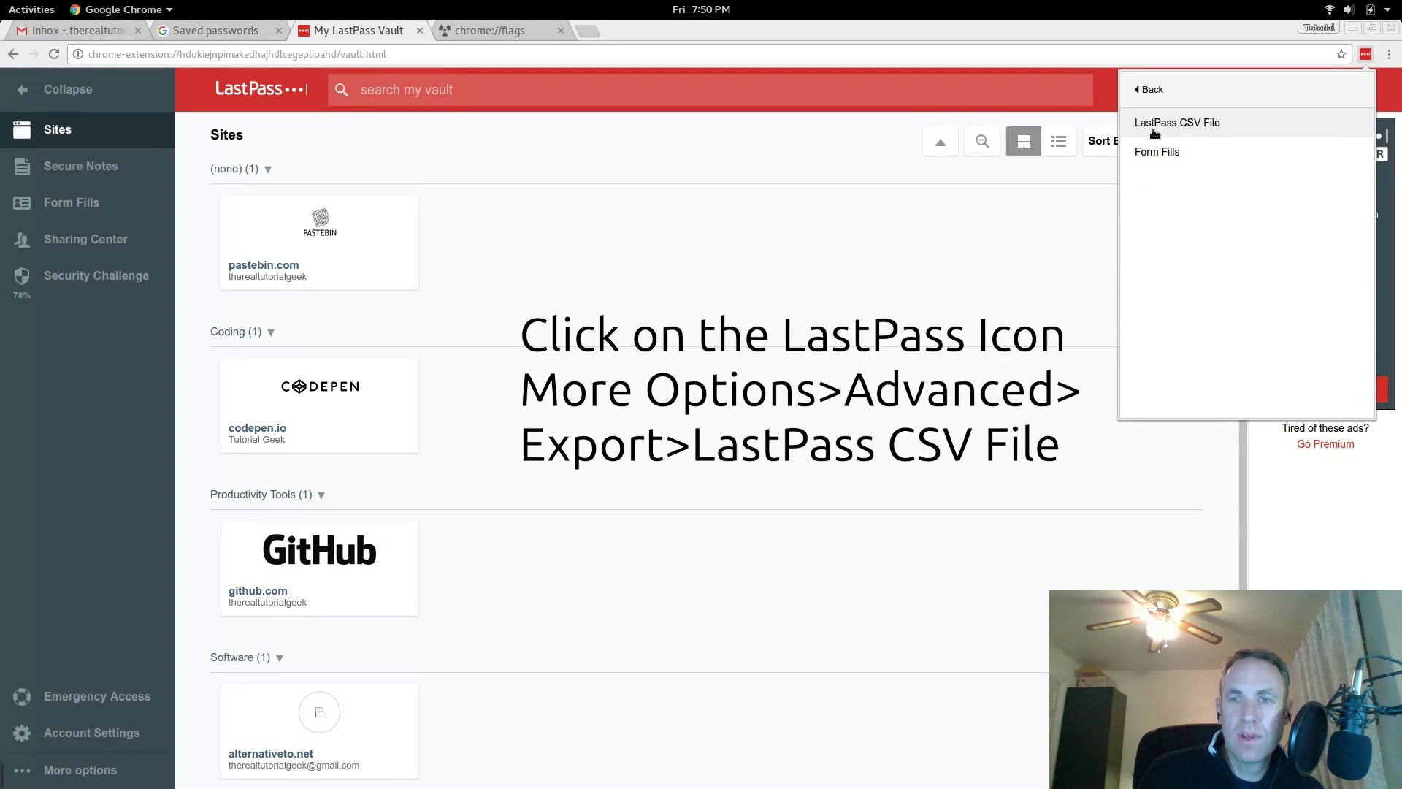
left_click(1245, 124)
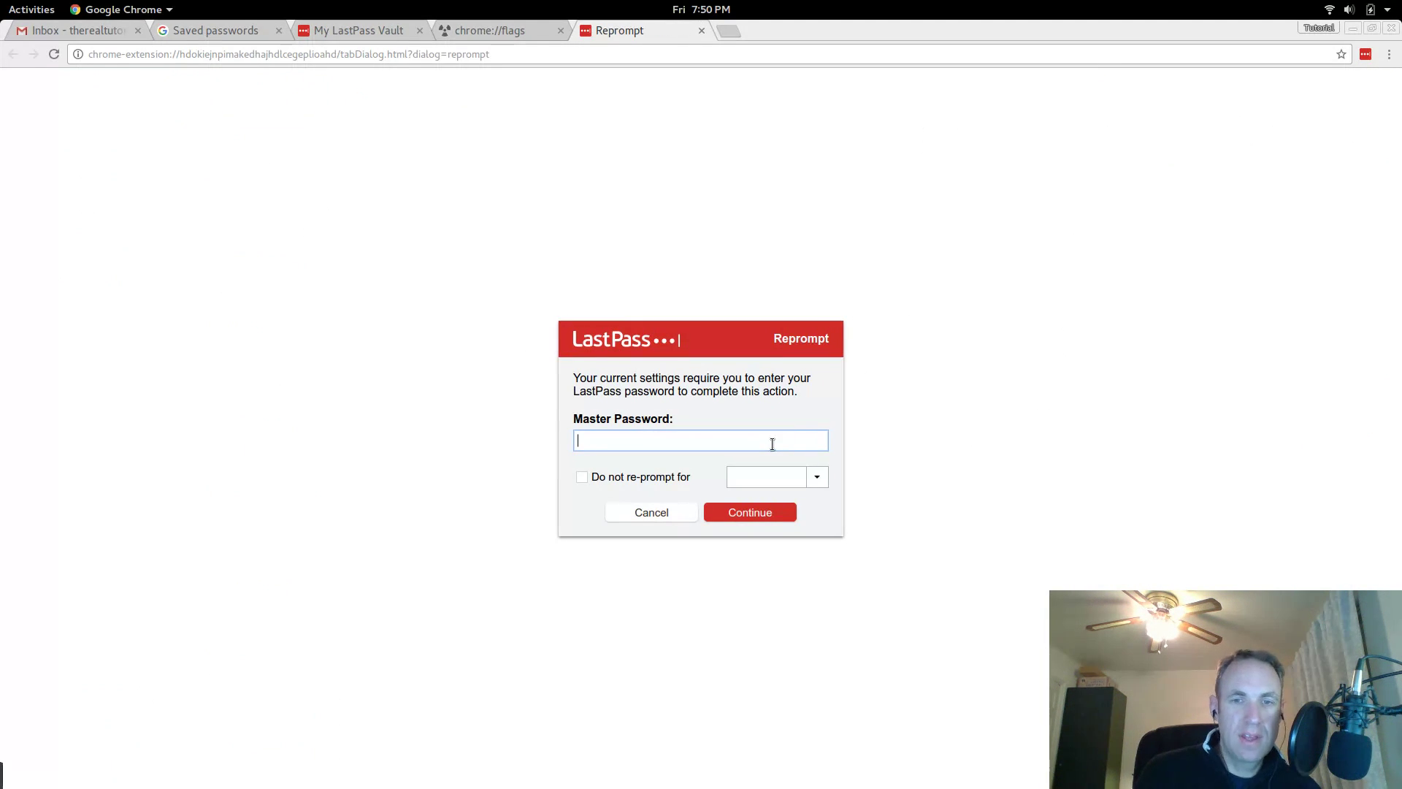
type("•••••••")
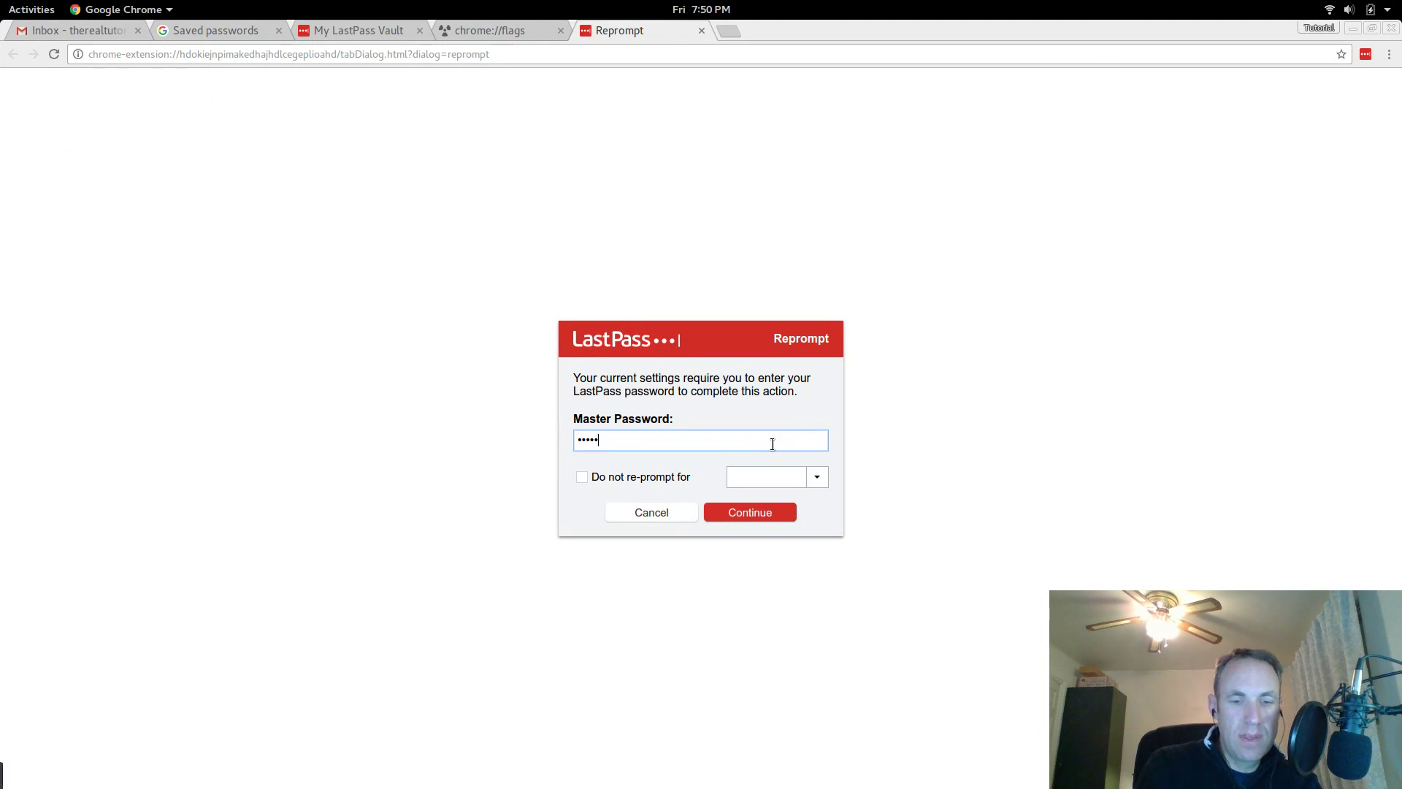
type("••")
key("Return")
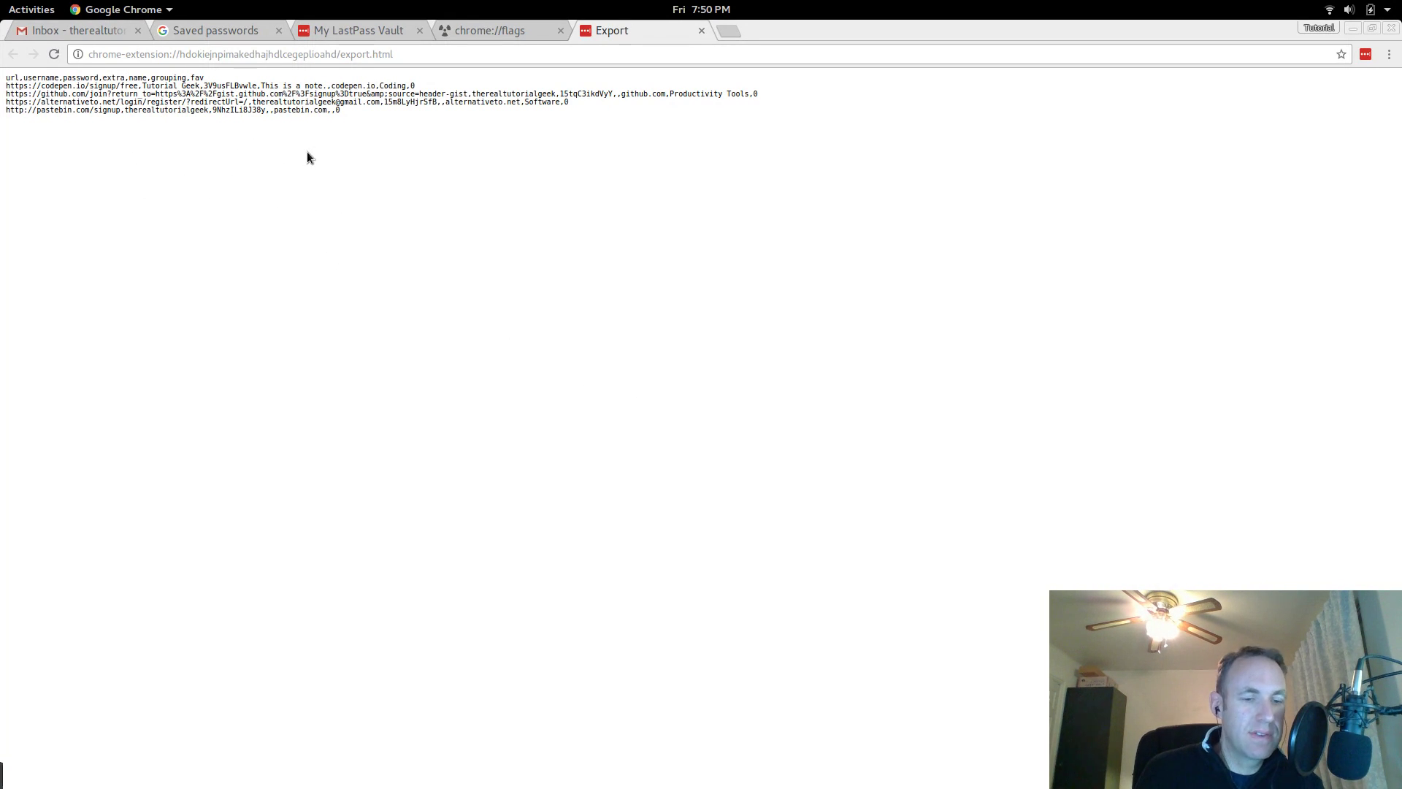
Step: Select all the exported CSV text and paste it into a new gedit document
key("ctrl+a")
key("ctrl+c")
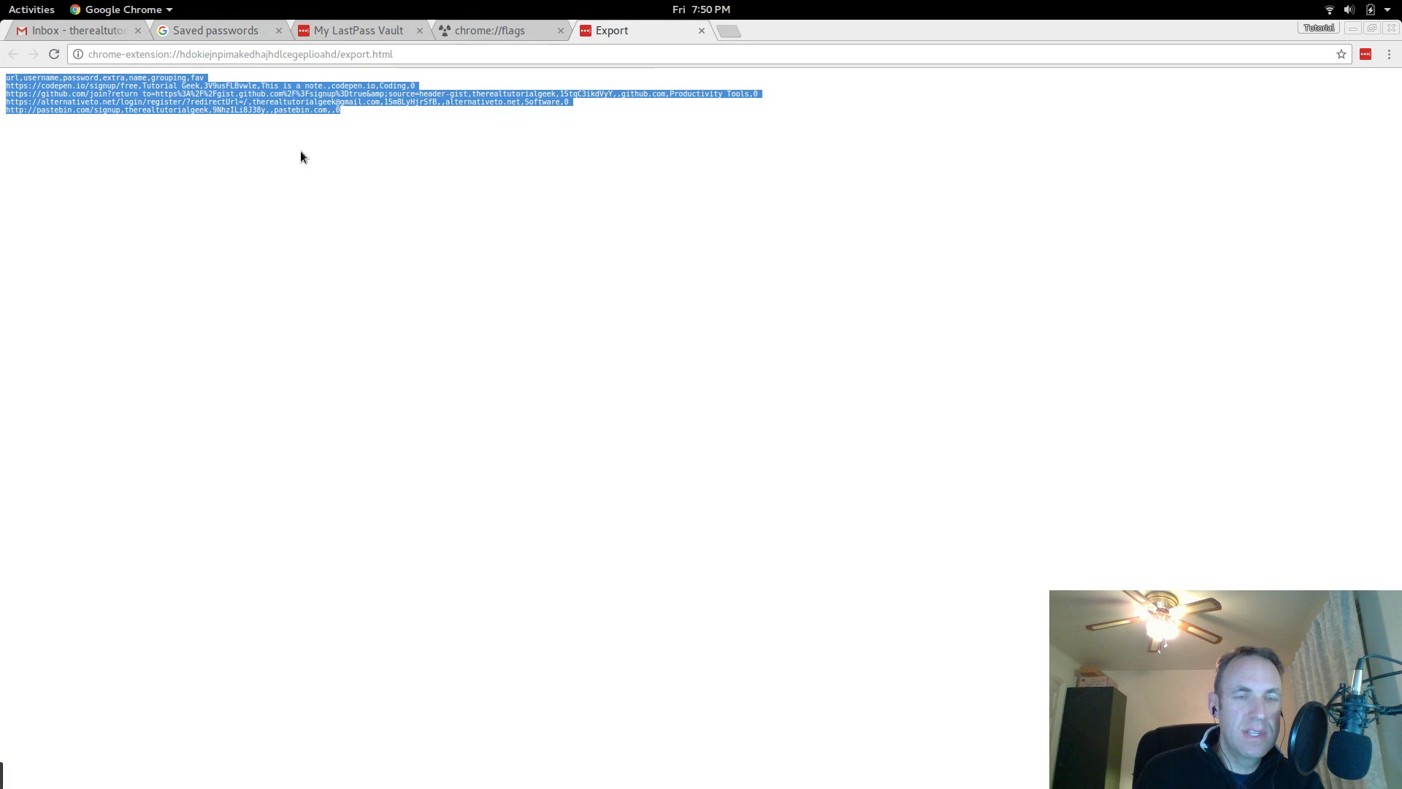
key("super")
type("ged")
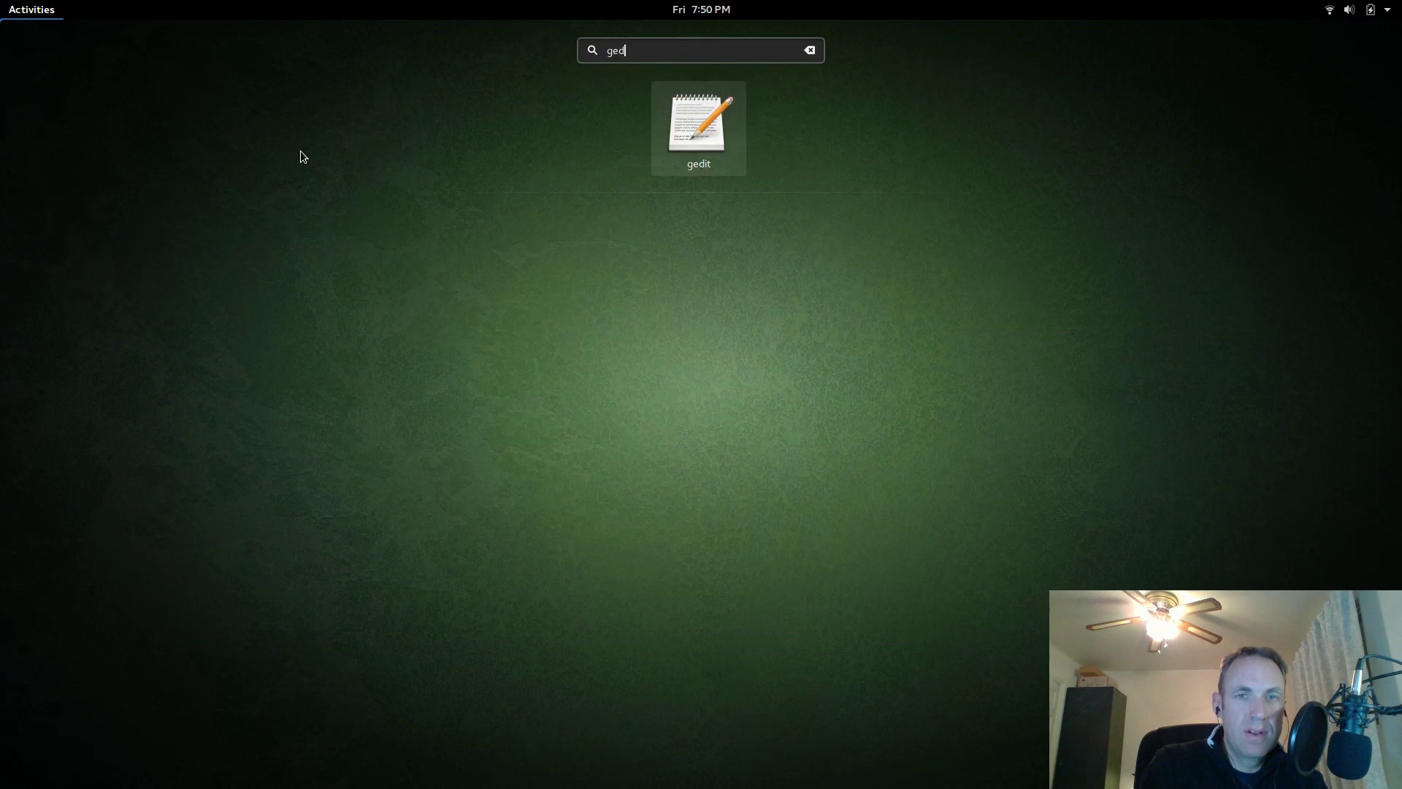
key("Return")
key("ctrl+v")
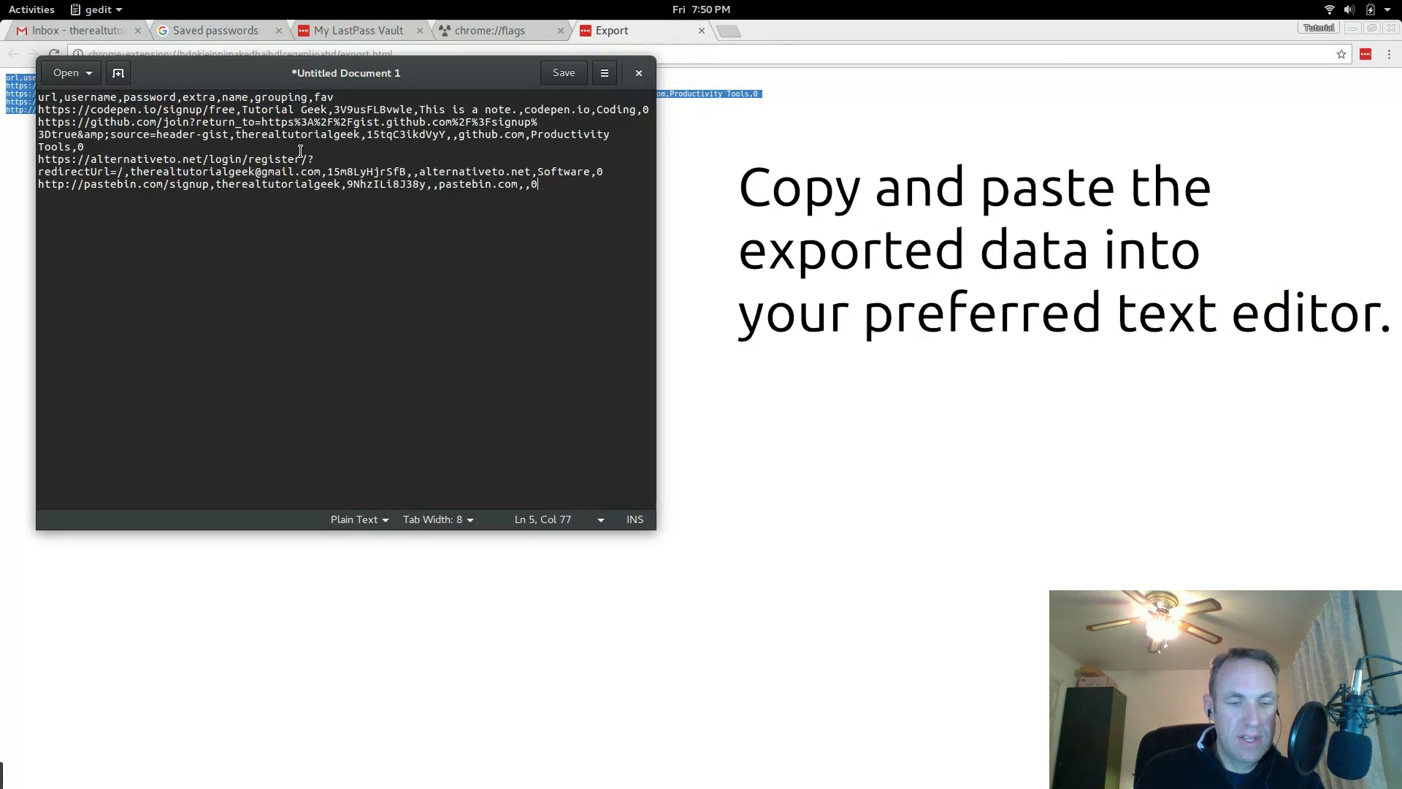
left_click_drag(337, 71, 455, 118)
Step: Save the document as passwords.csv in Downloads and close gedit
key("ctrl+s")
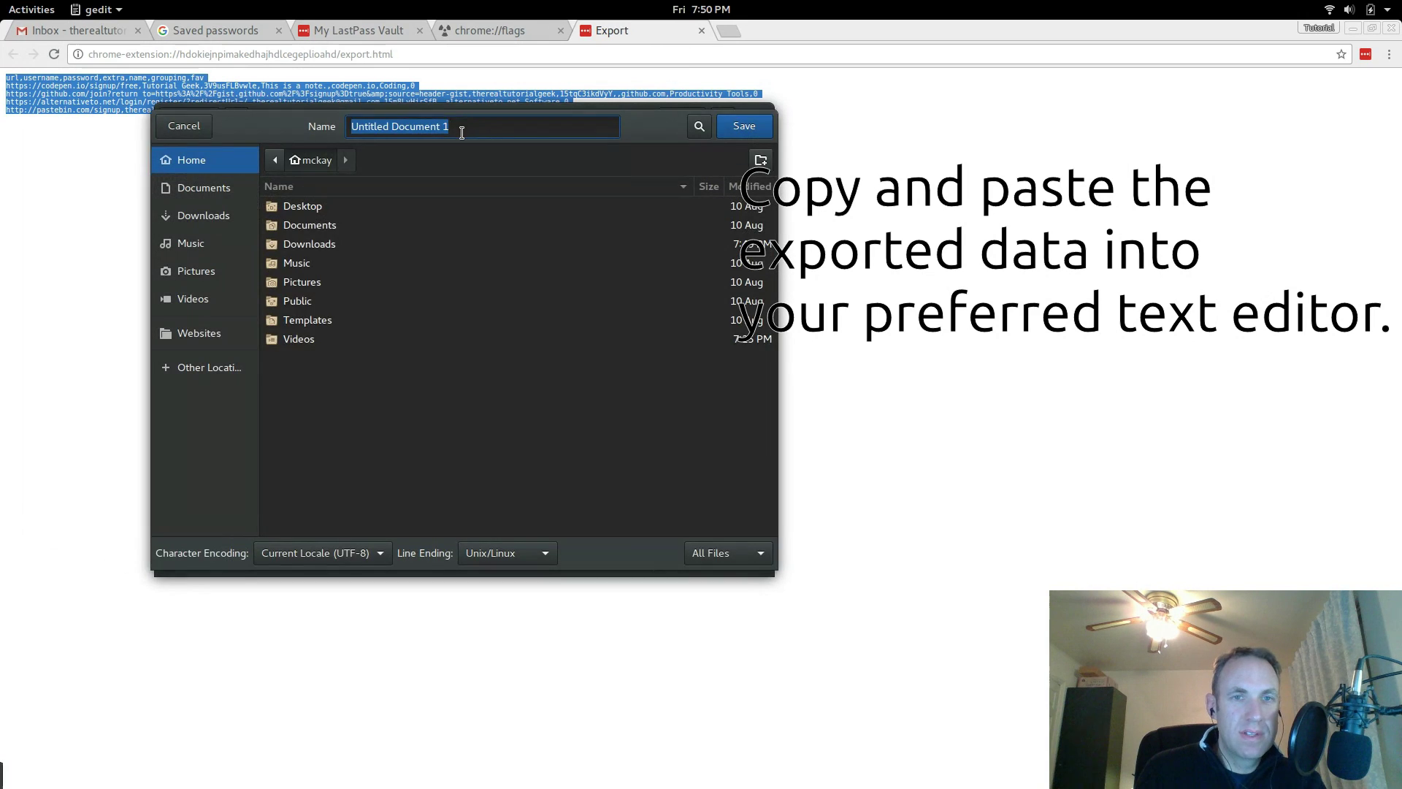
double_click(307, 244)
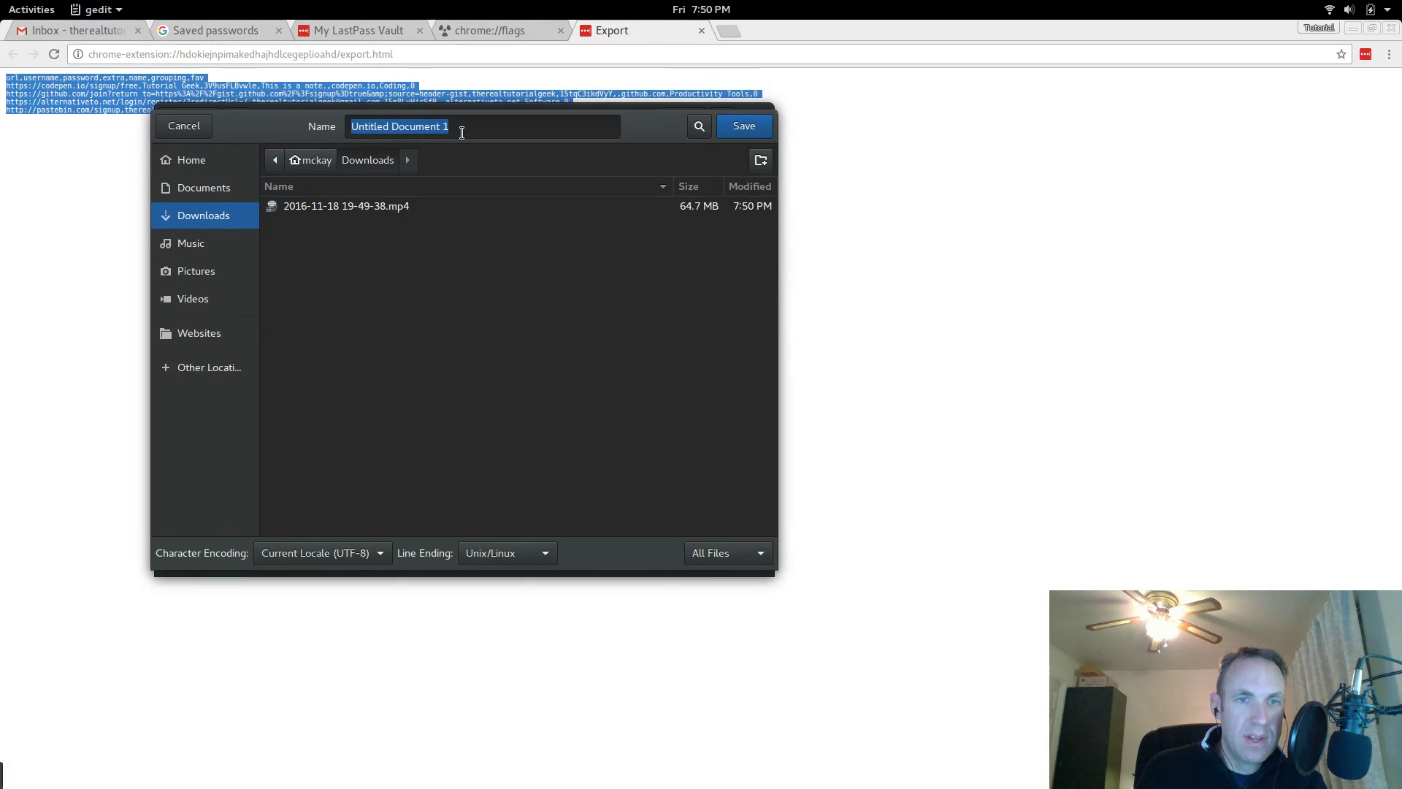
left_click(463, 129)
triple_click(469, 128)
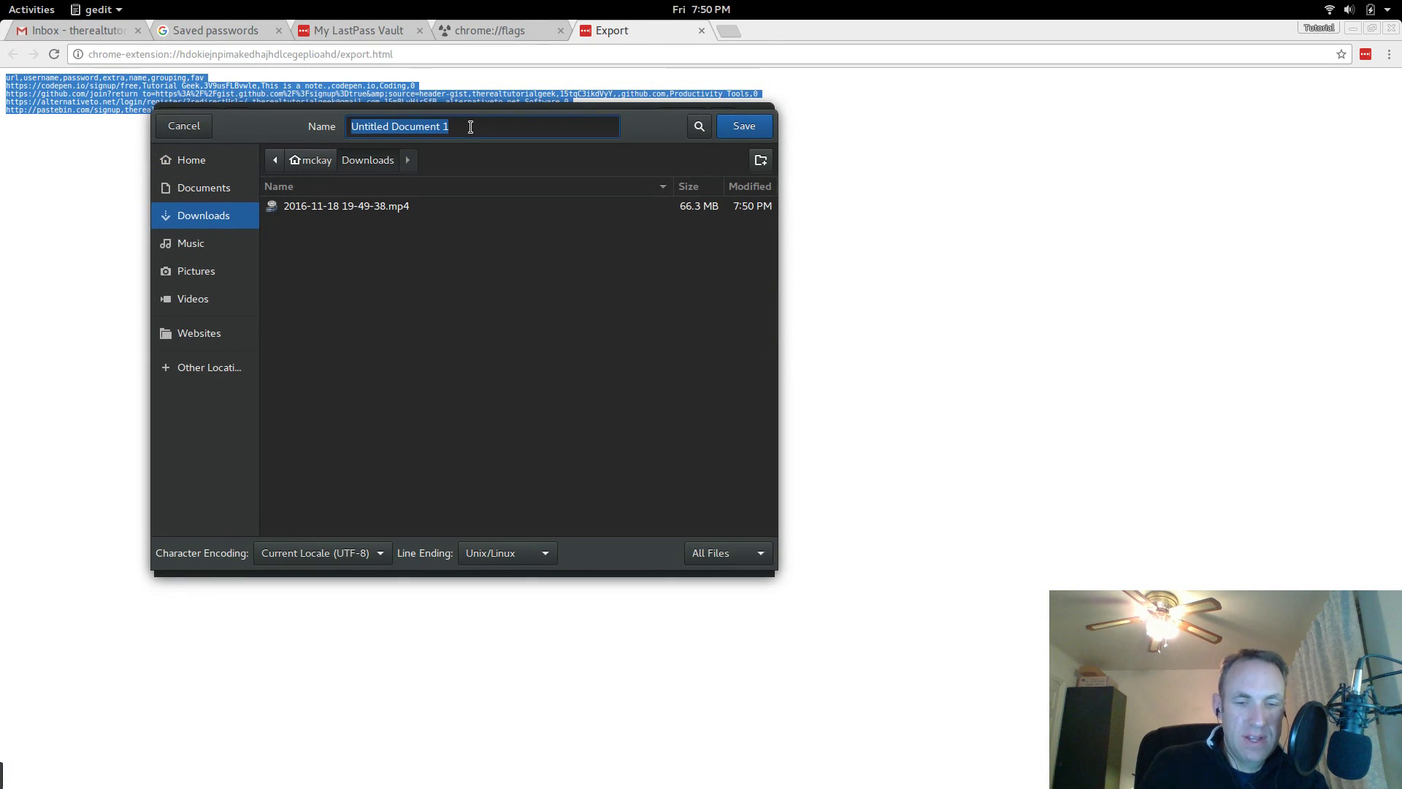
type("password")
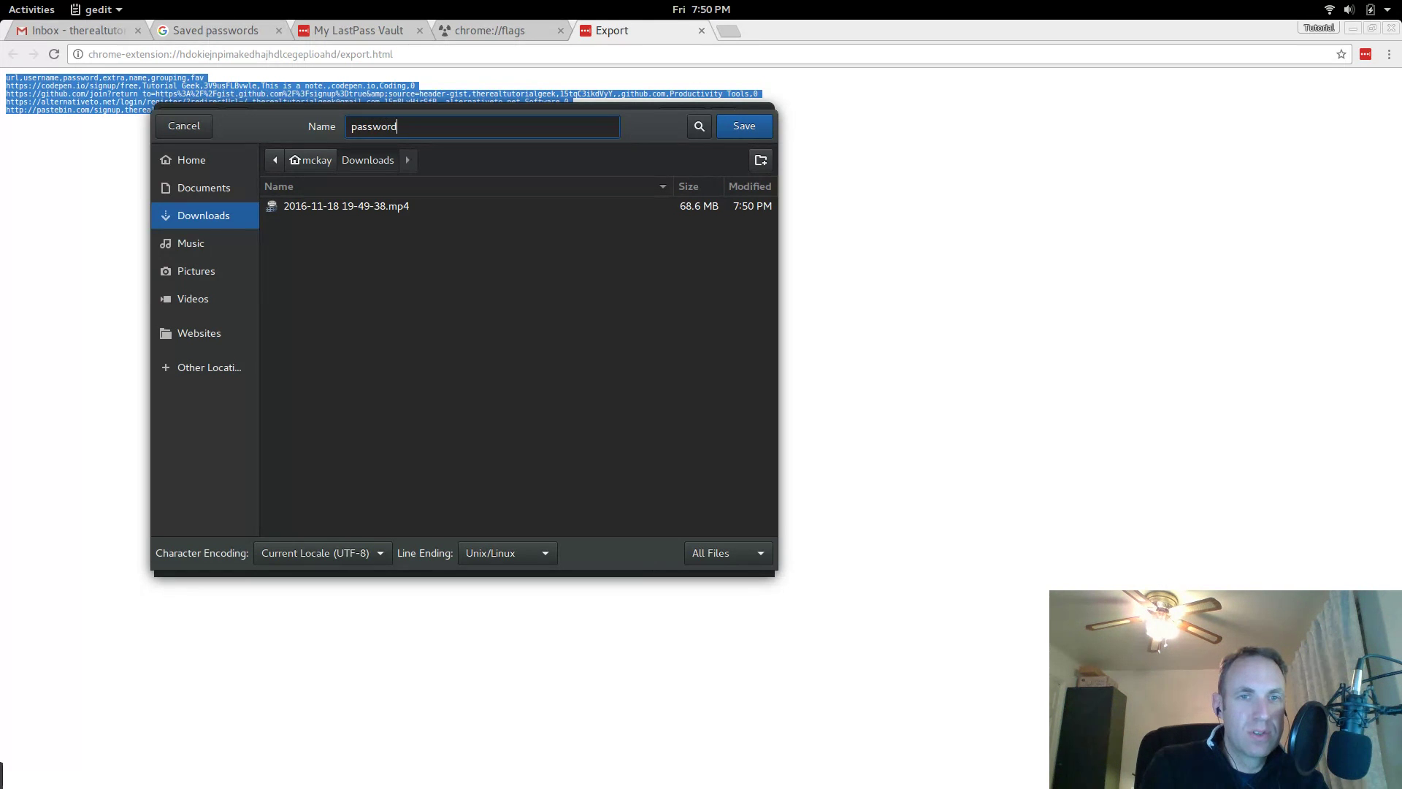
type("s.csv")
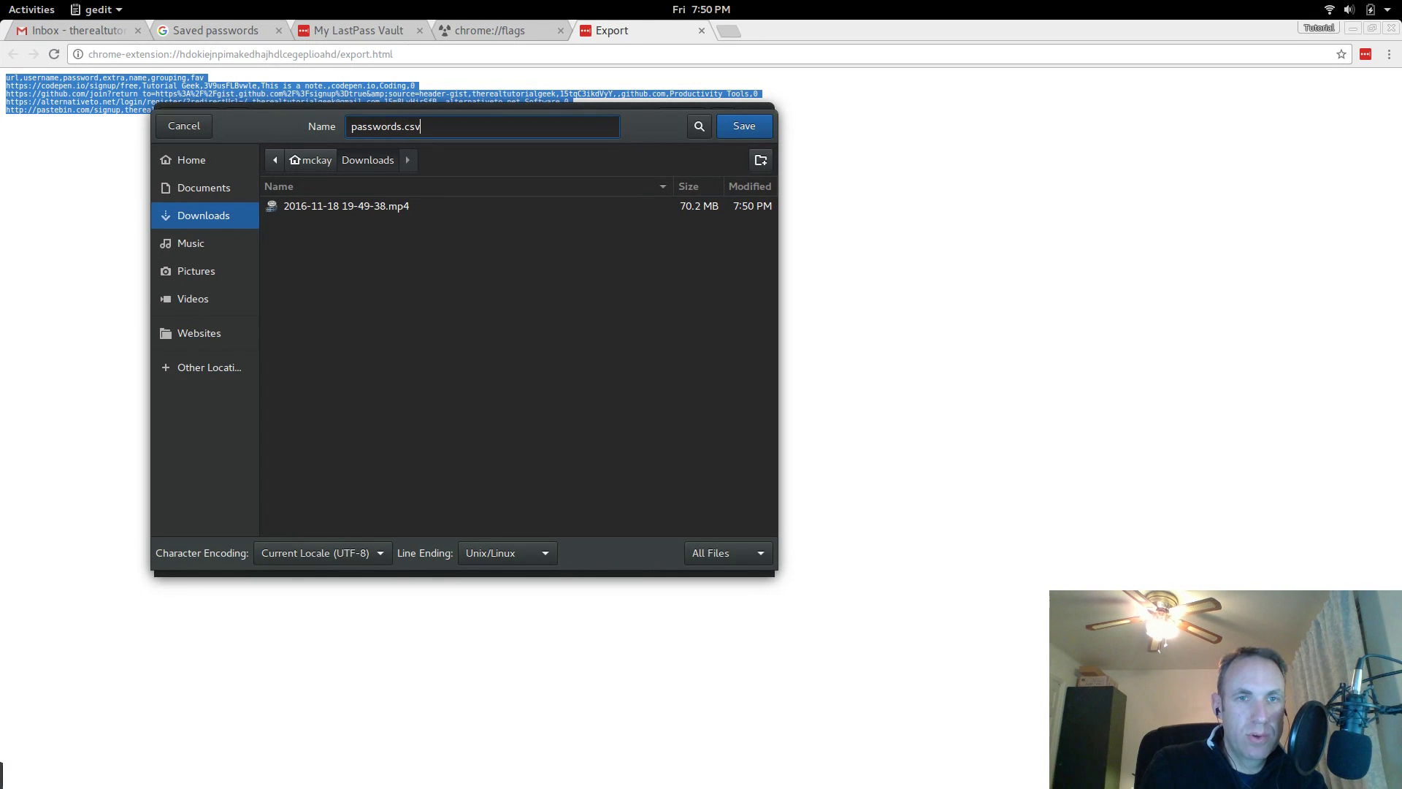
key("Return")
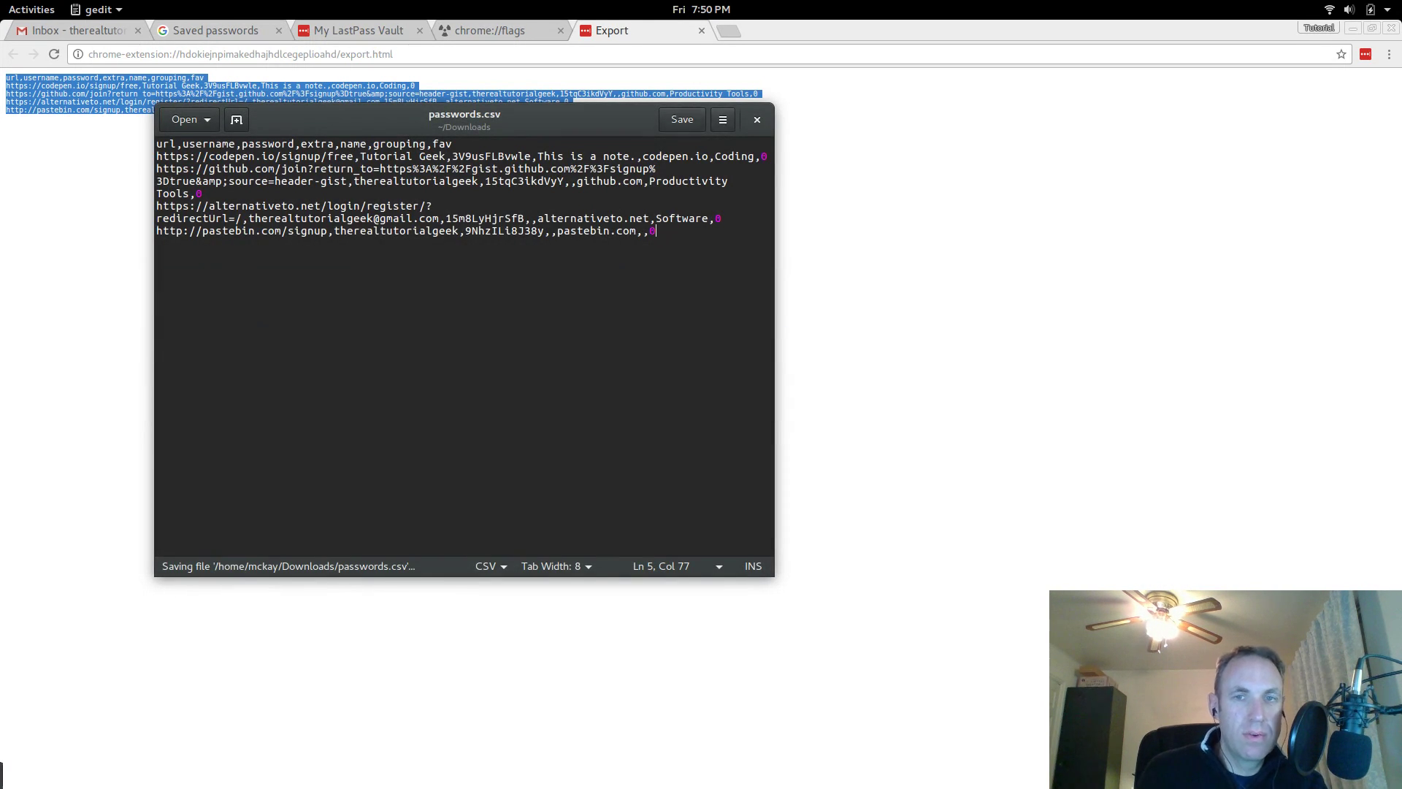
left_click(757, 119)
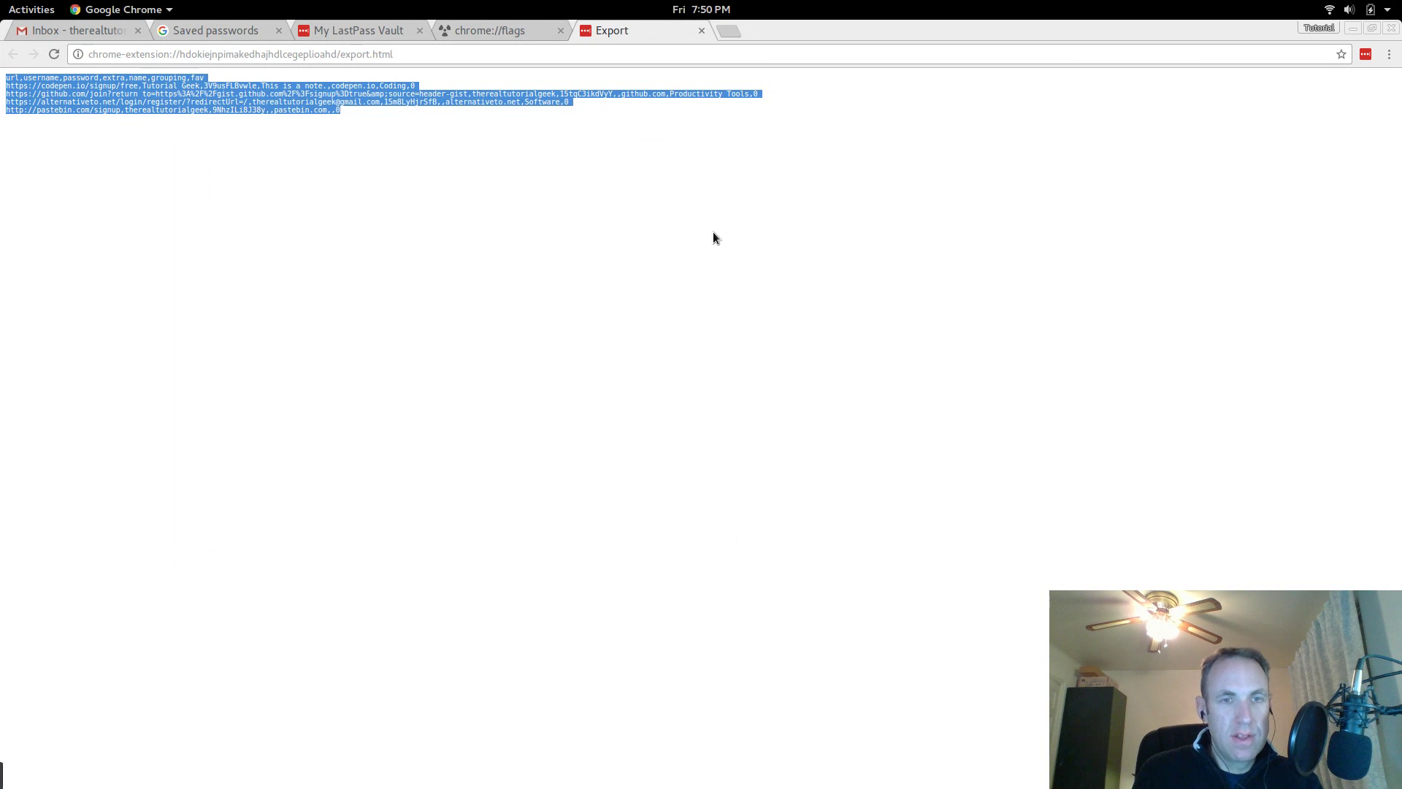
Step: Open passwords.csv from the Files Downloads window in LibreOffice Calc with default import options
key("super")
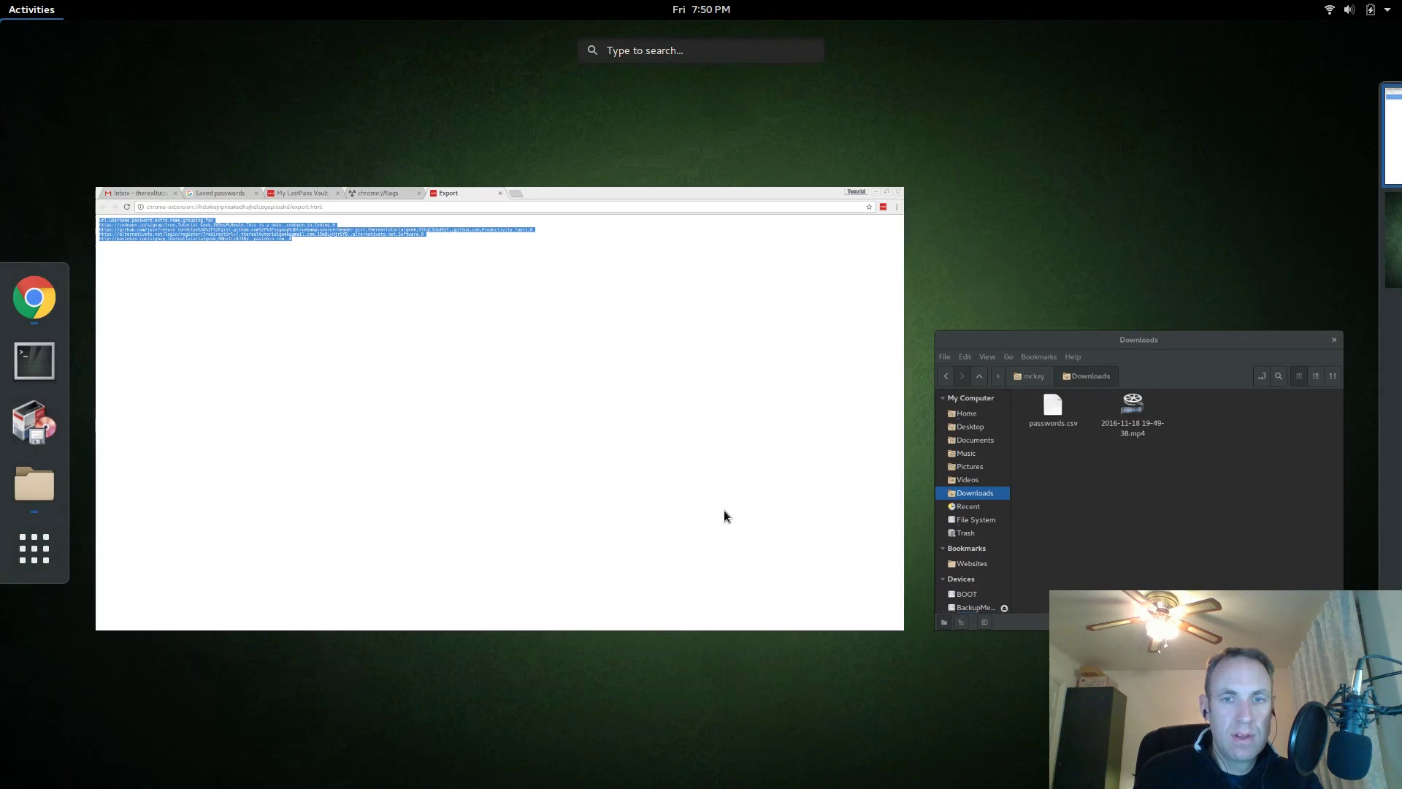
left_click(1054, 511)
right_click(579, 292)
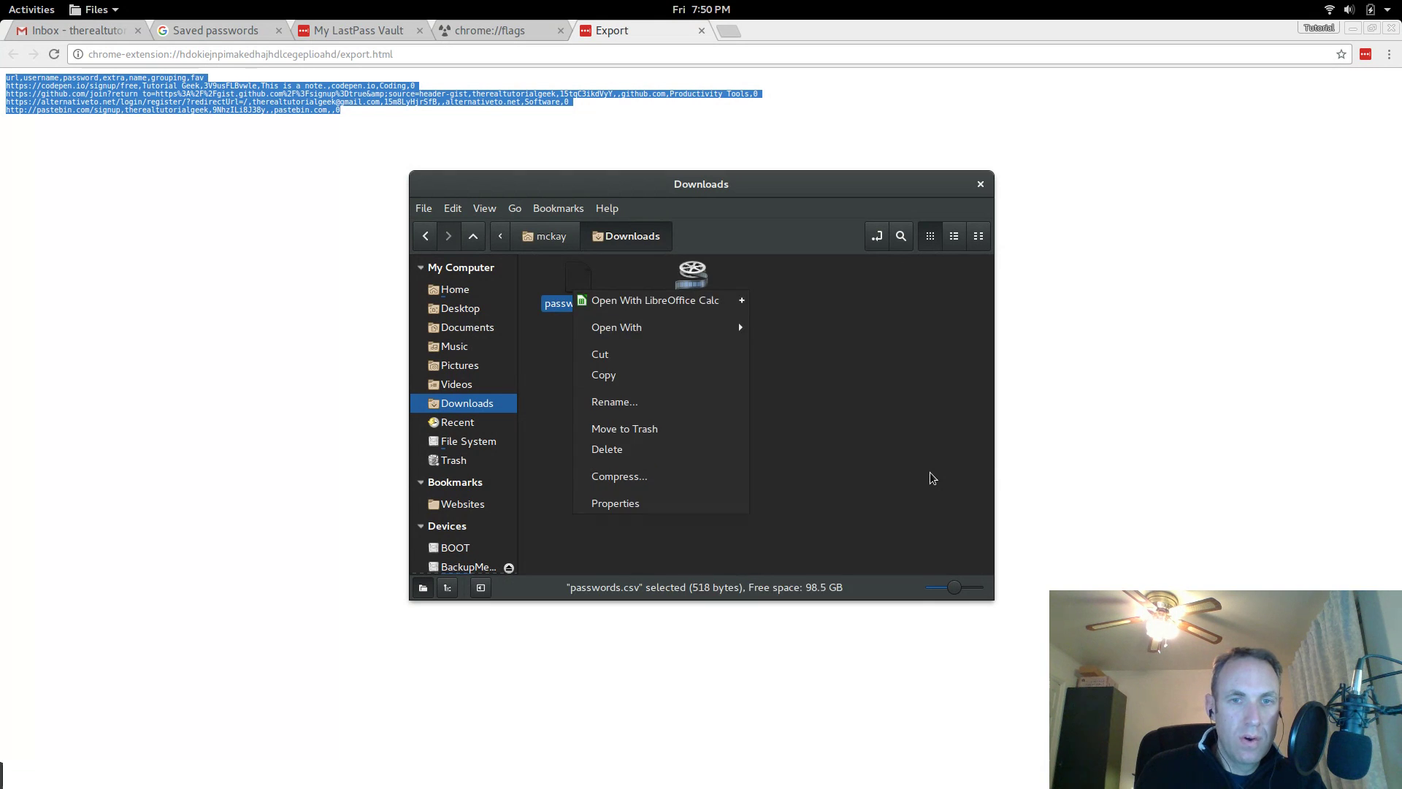
left_click(606, 300)
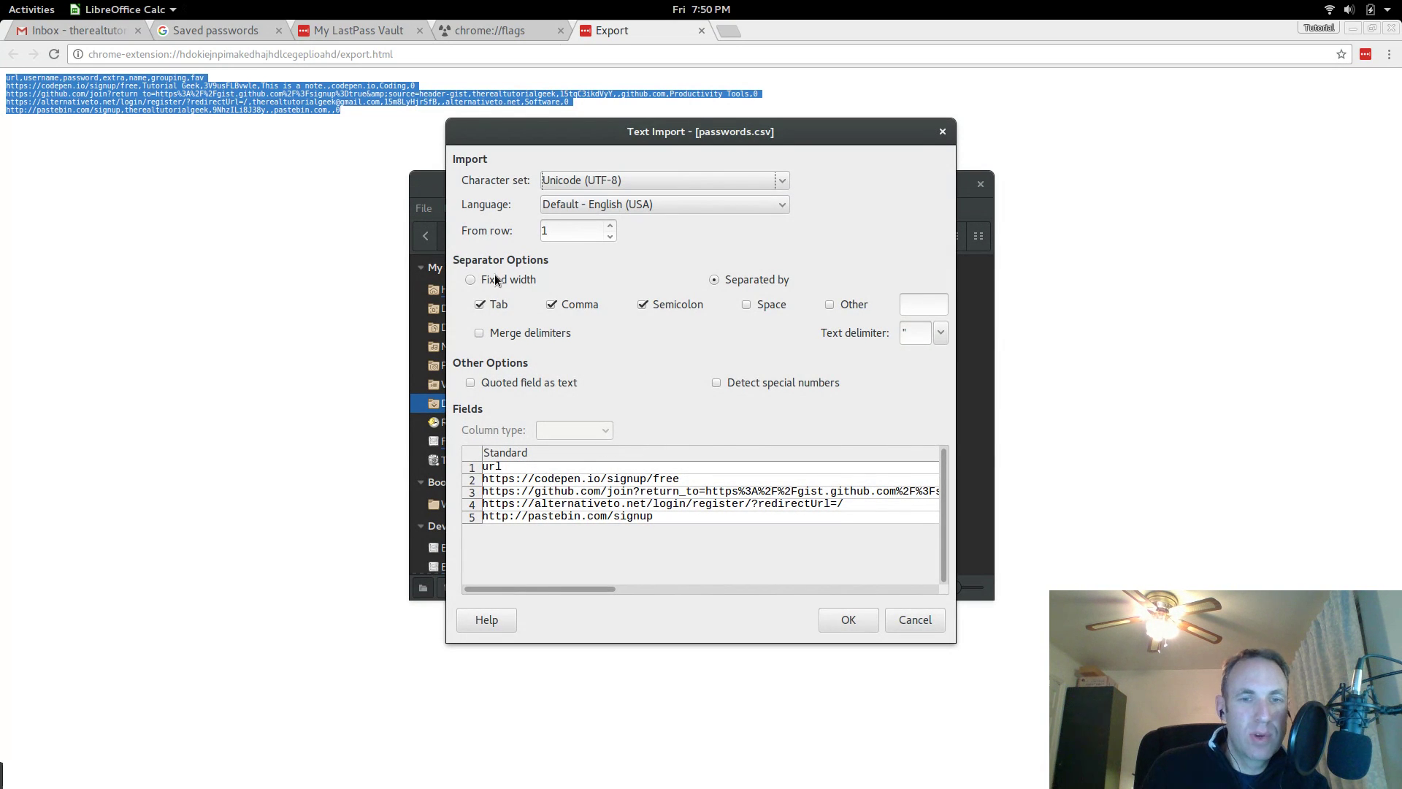
left_click(866, 620)
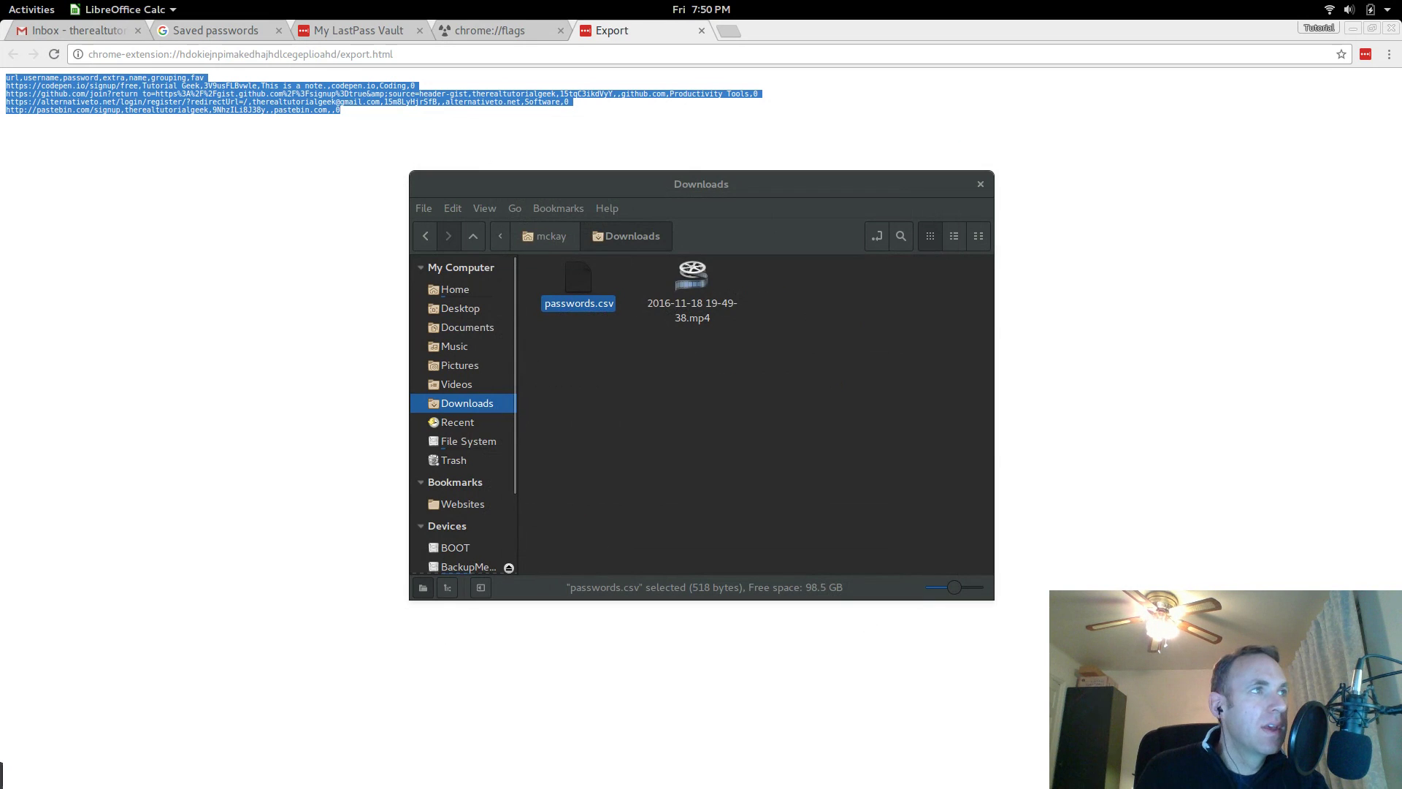
left_click_drag(609, 369, 609, 100)
Step: Maximize the spreadsheet and delete columns D through K, keeping url, username and password
double_click(609, 95)
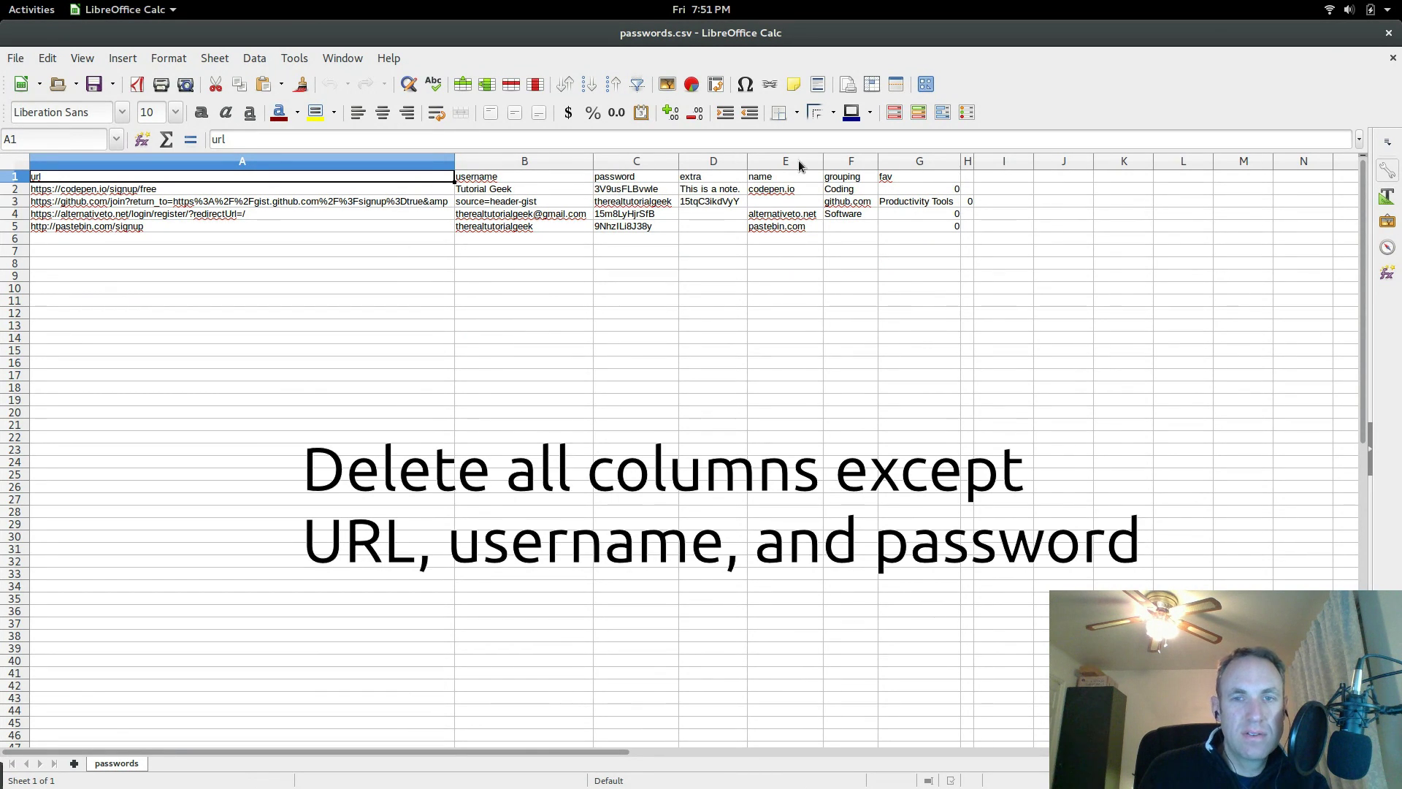
left_click_drag(719, 162, 1128, 162)
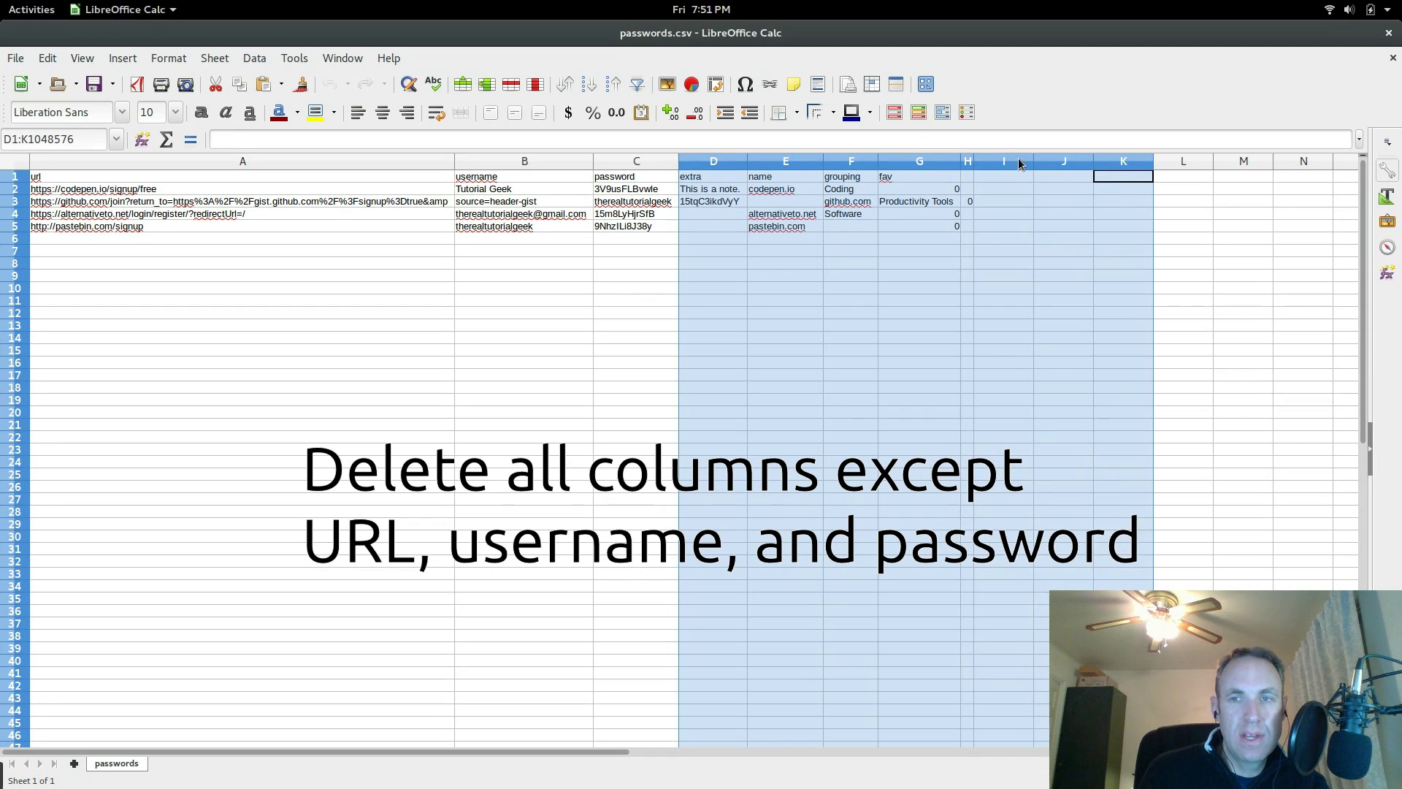
right_click(1011, 162)
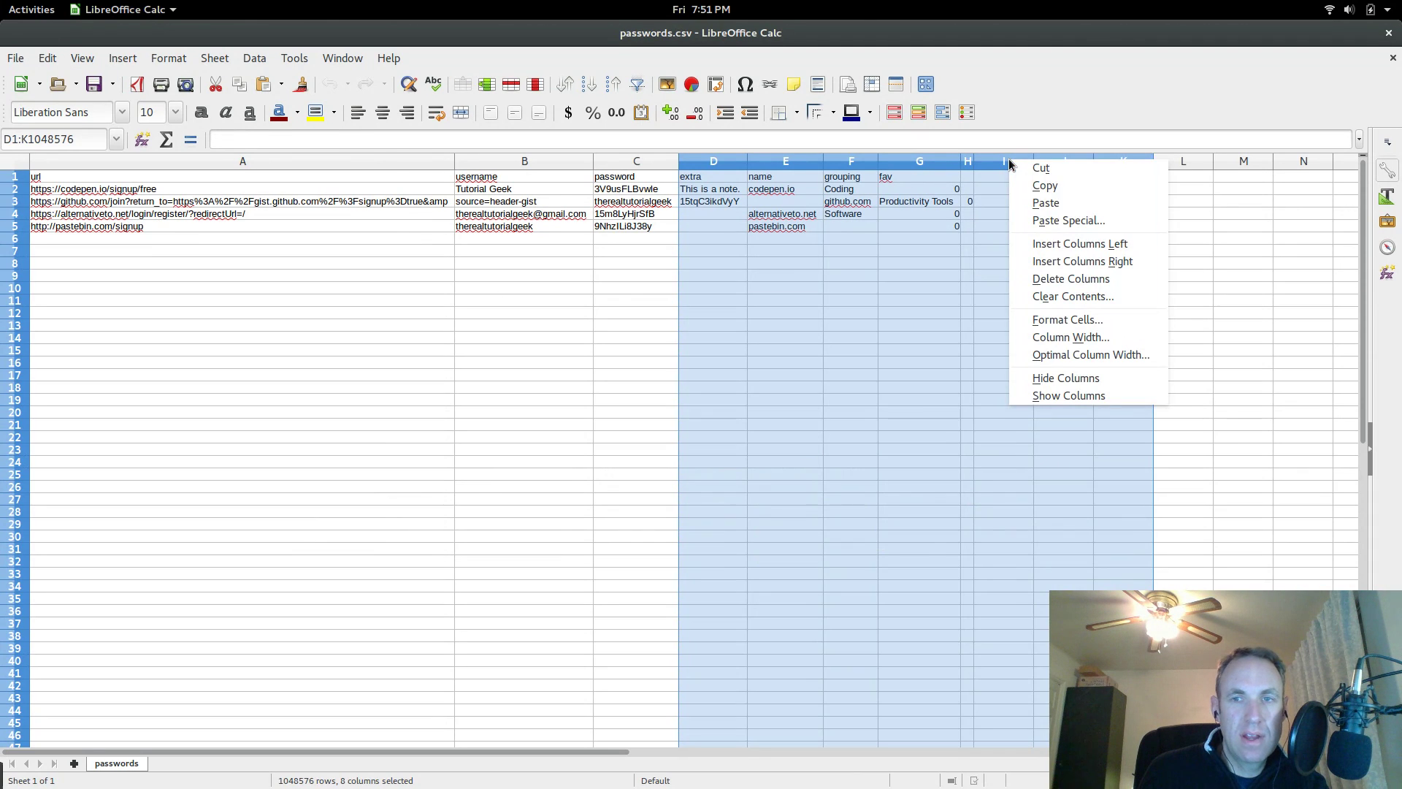
left_click(1050, 278)
Step: Save passwords.csv in Text CSV format and close LibreOffice Calc
key("ctrl+s")
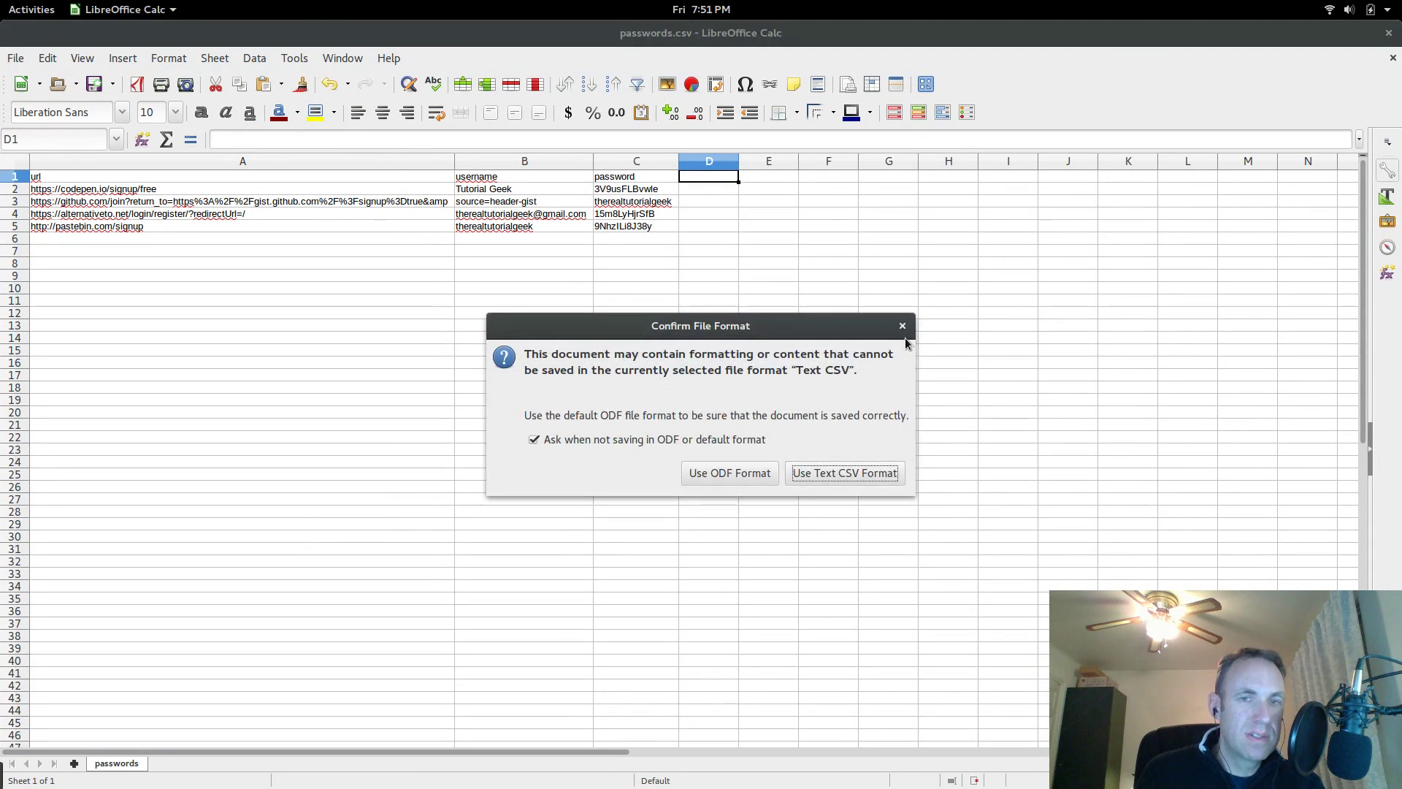
left_click(812, 475)
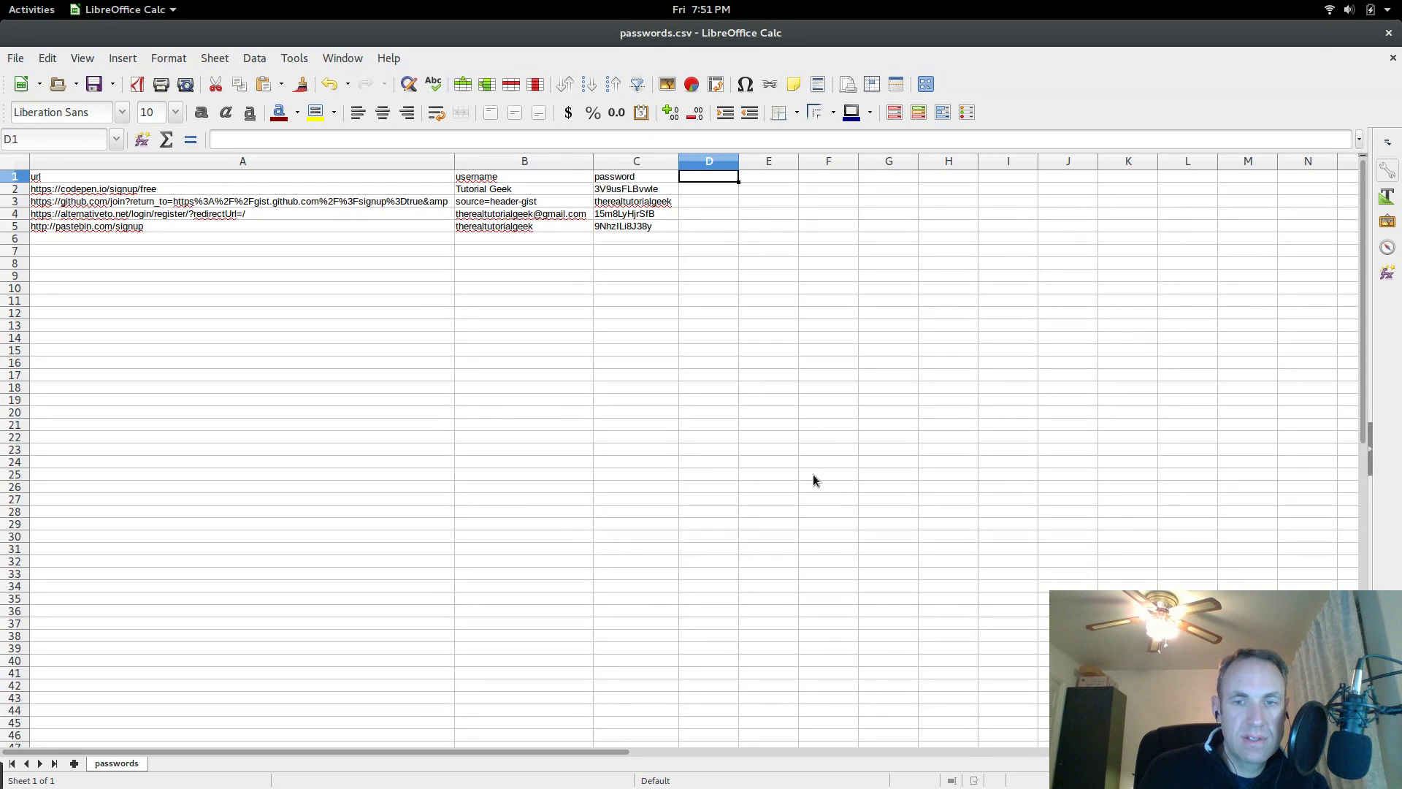
left_click(1388, 33)
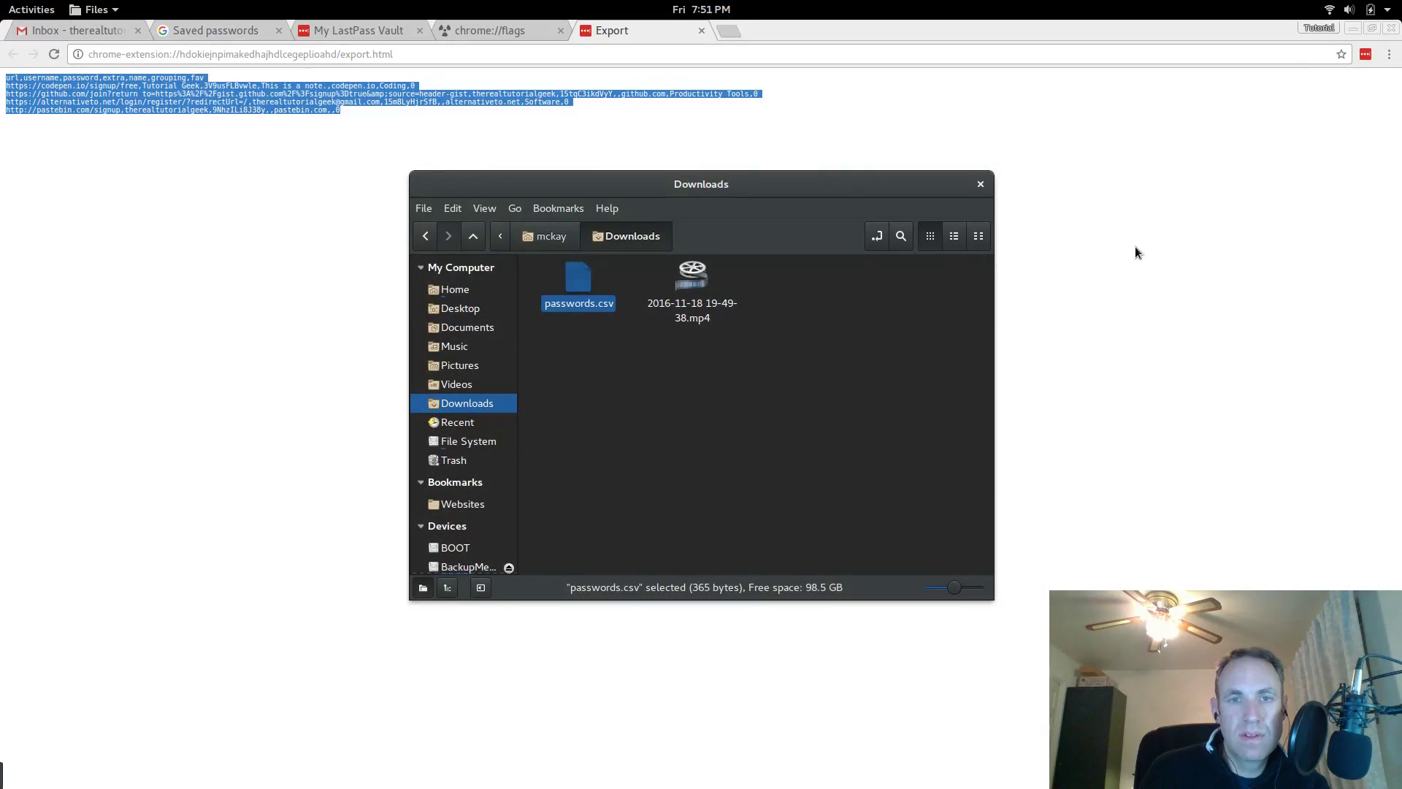
left_click(1134, 247)
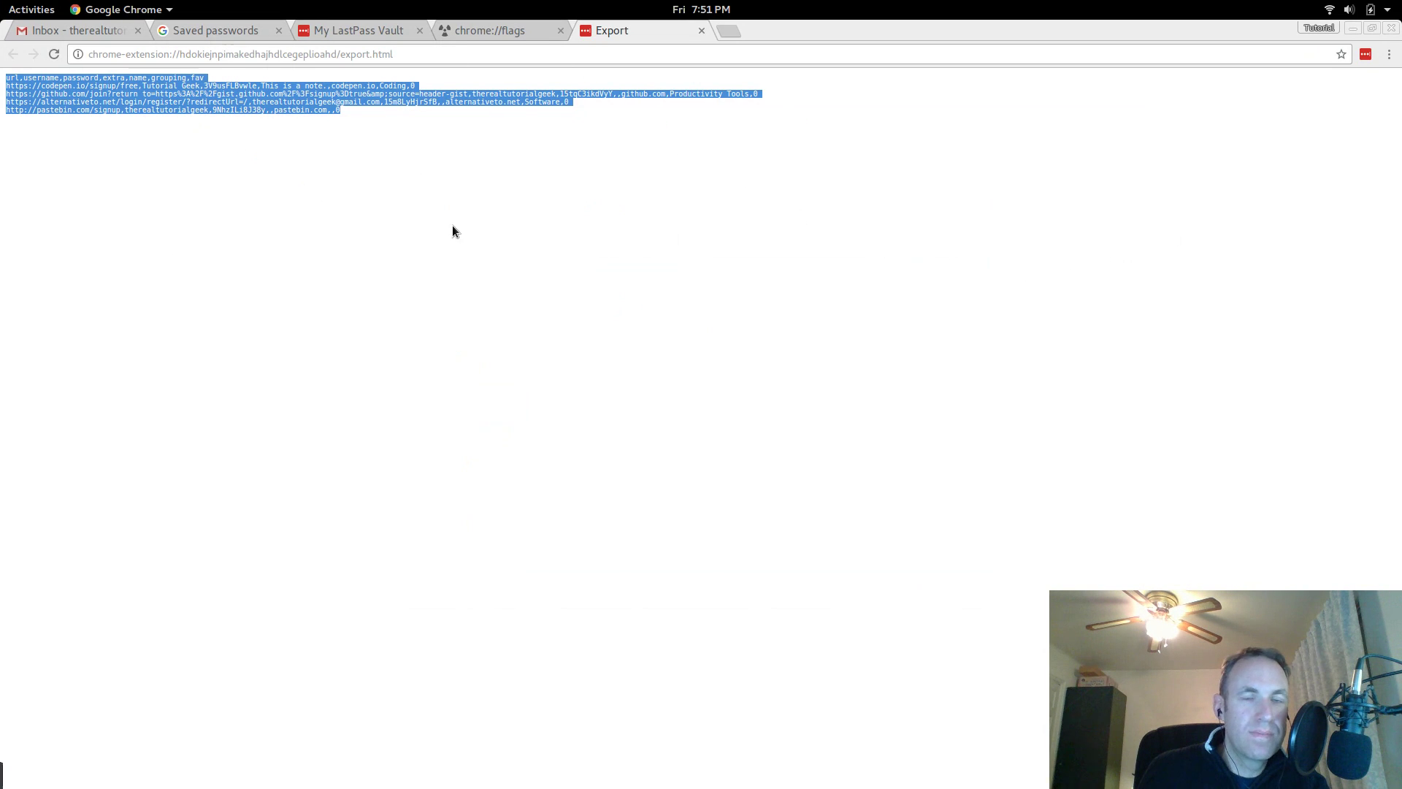
Step: On chrome://flags, find the password-import flag and set Password import and export to Enabled
left_click(497, 32)
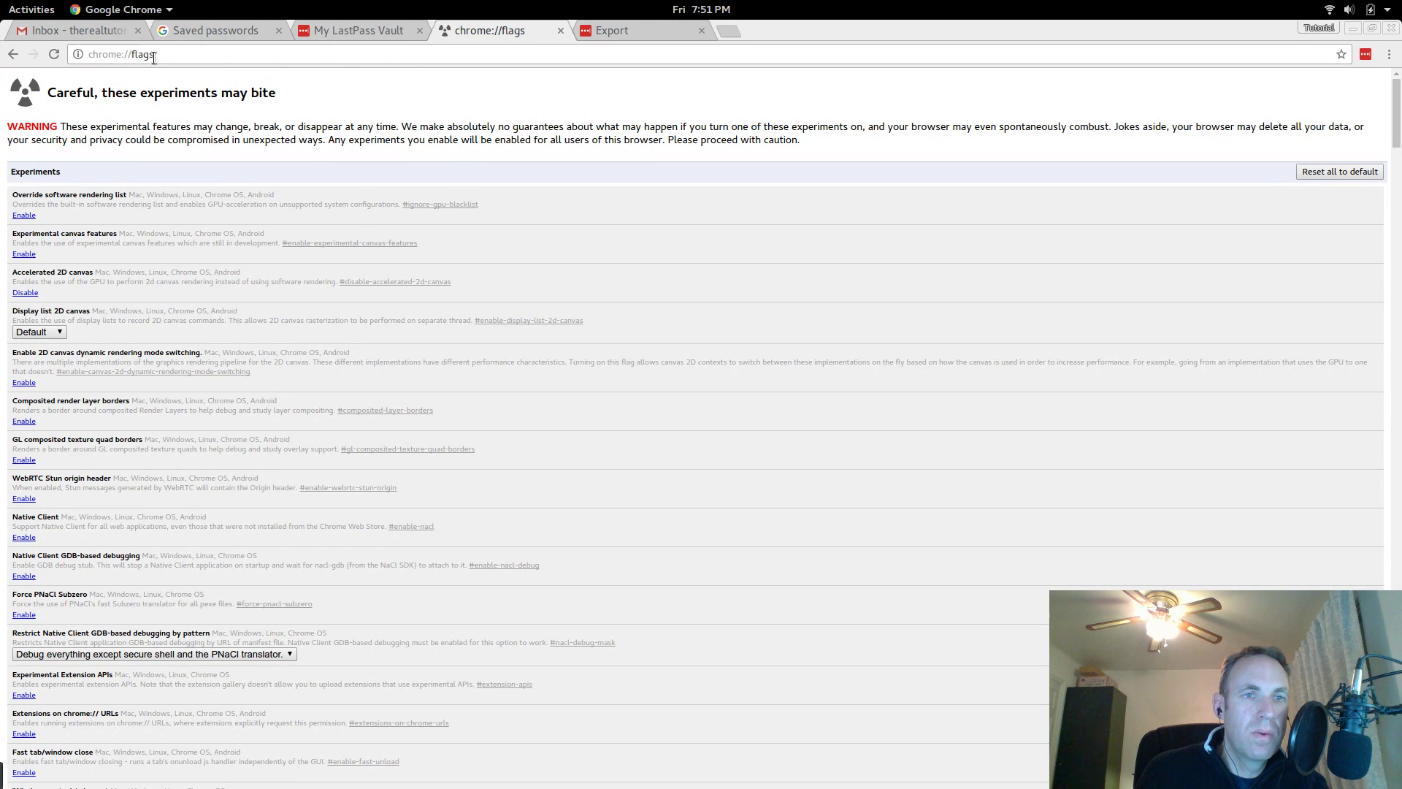
key("ctrl+f")
type("password-im")
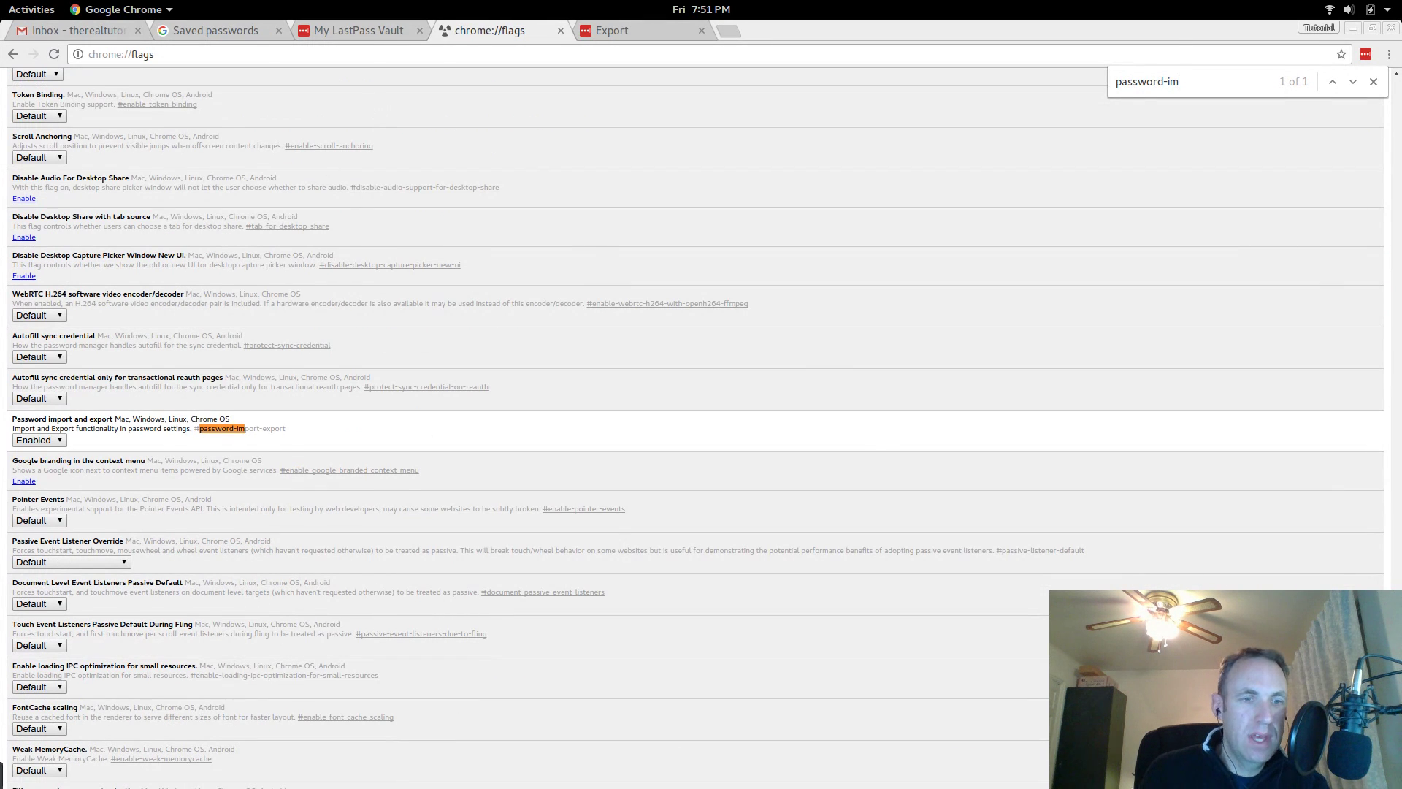
left_click(54, 439)
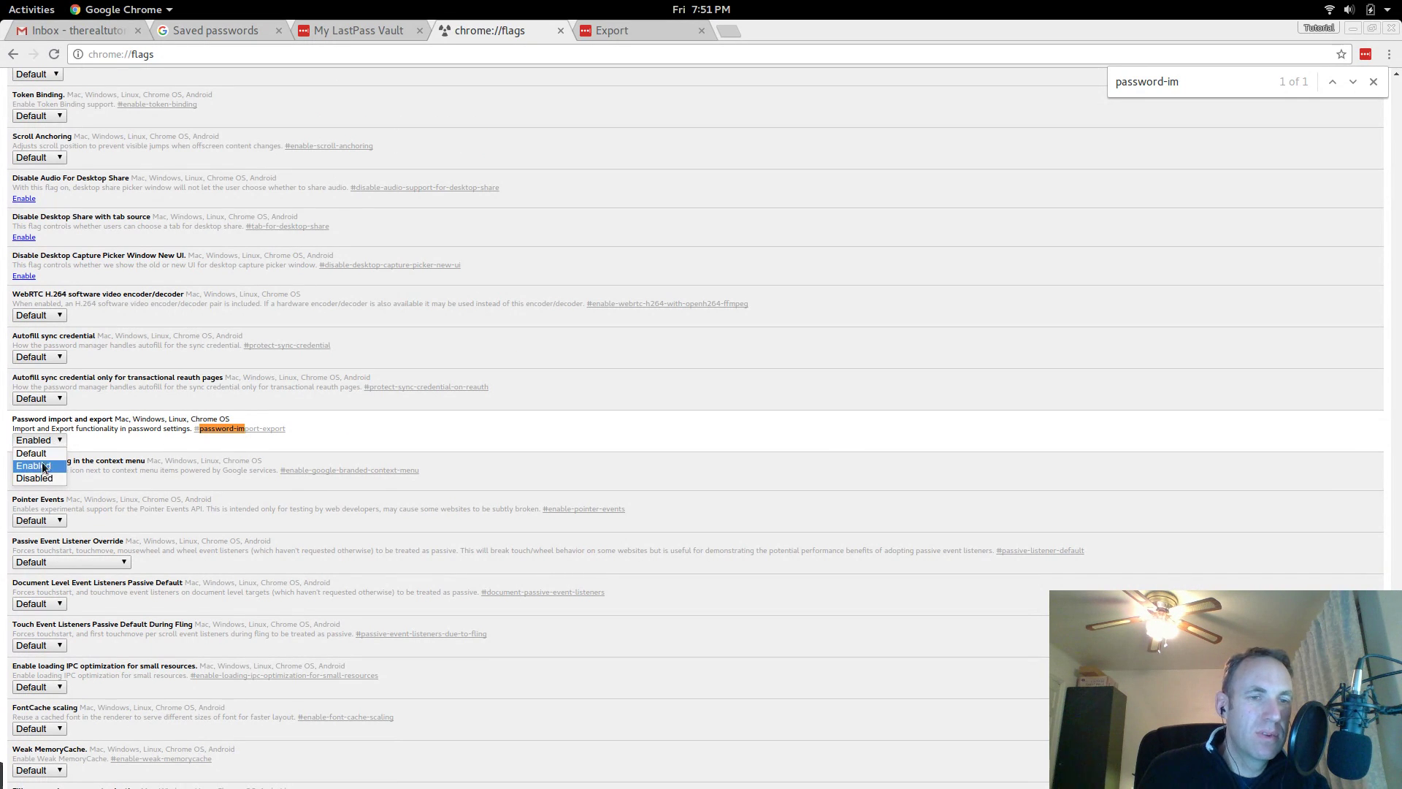
left_click(47, 471)
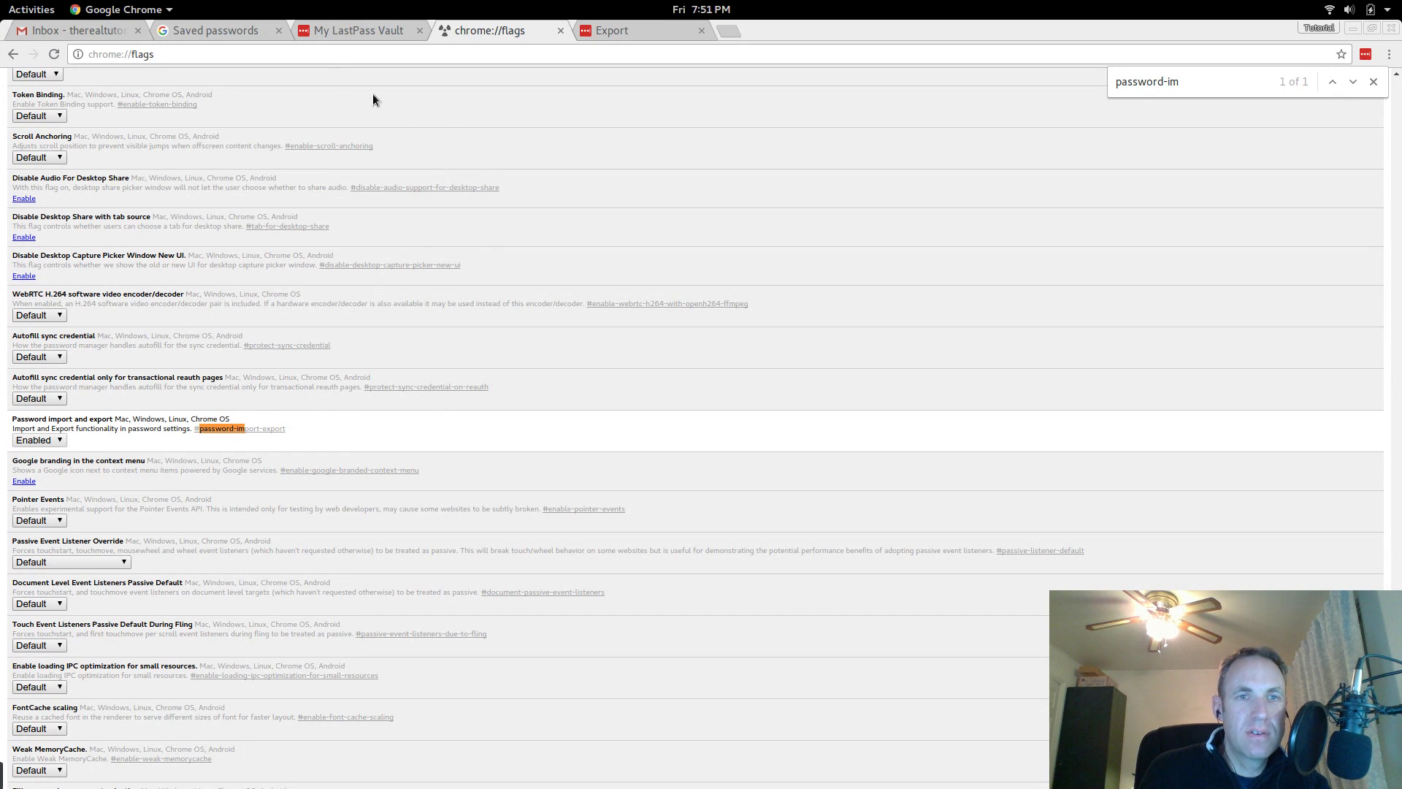
Step: Import passwords.csv from Downloads via Settings' advanced Manage passwords Import option
left_click(1389, 61)
left_click(1229, 344)
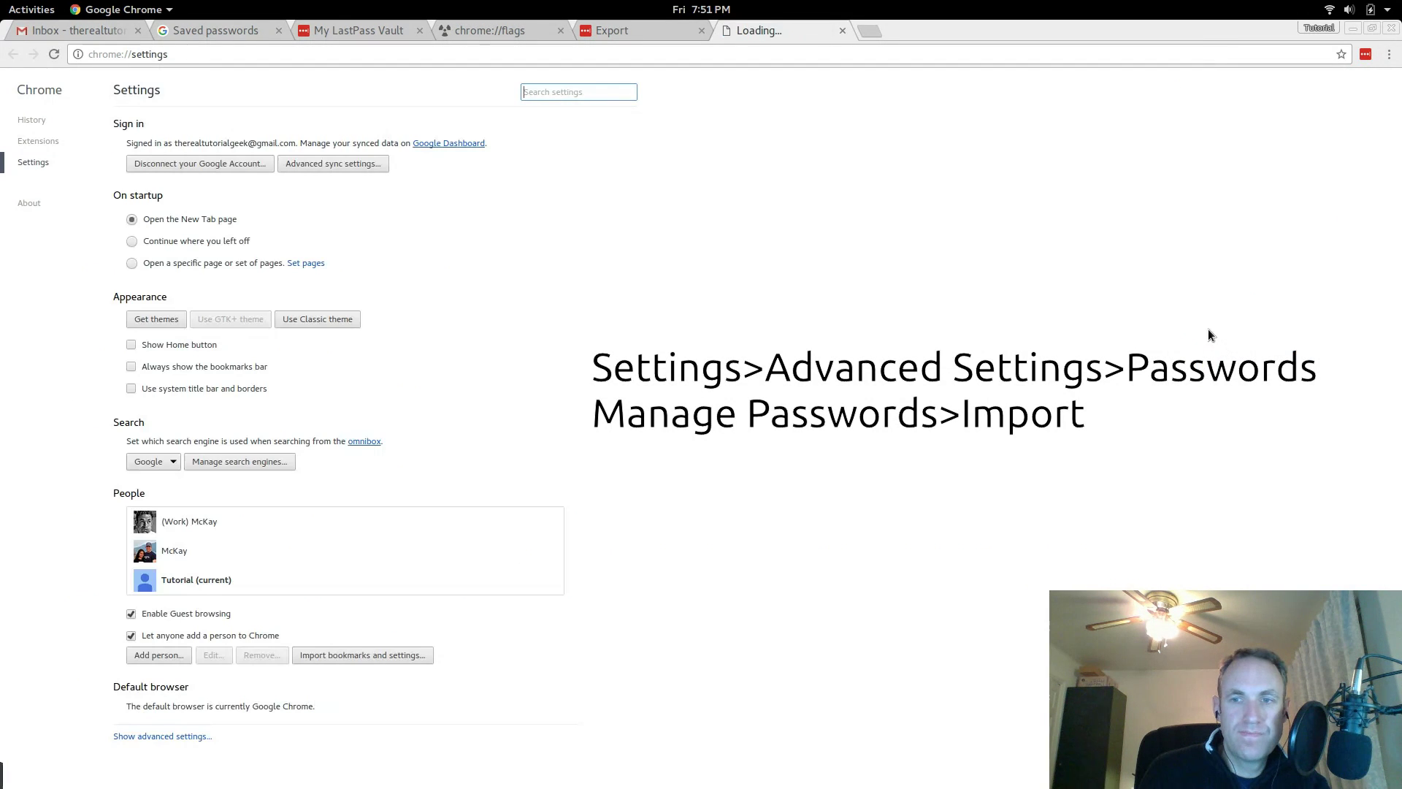
left_click(146, 736)
scroll(339, 522, "down", 4)
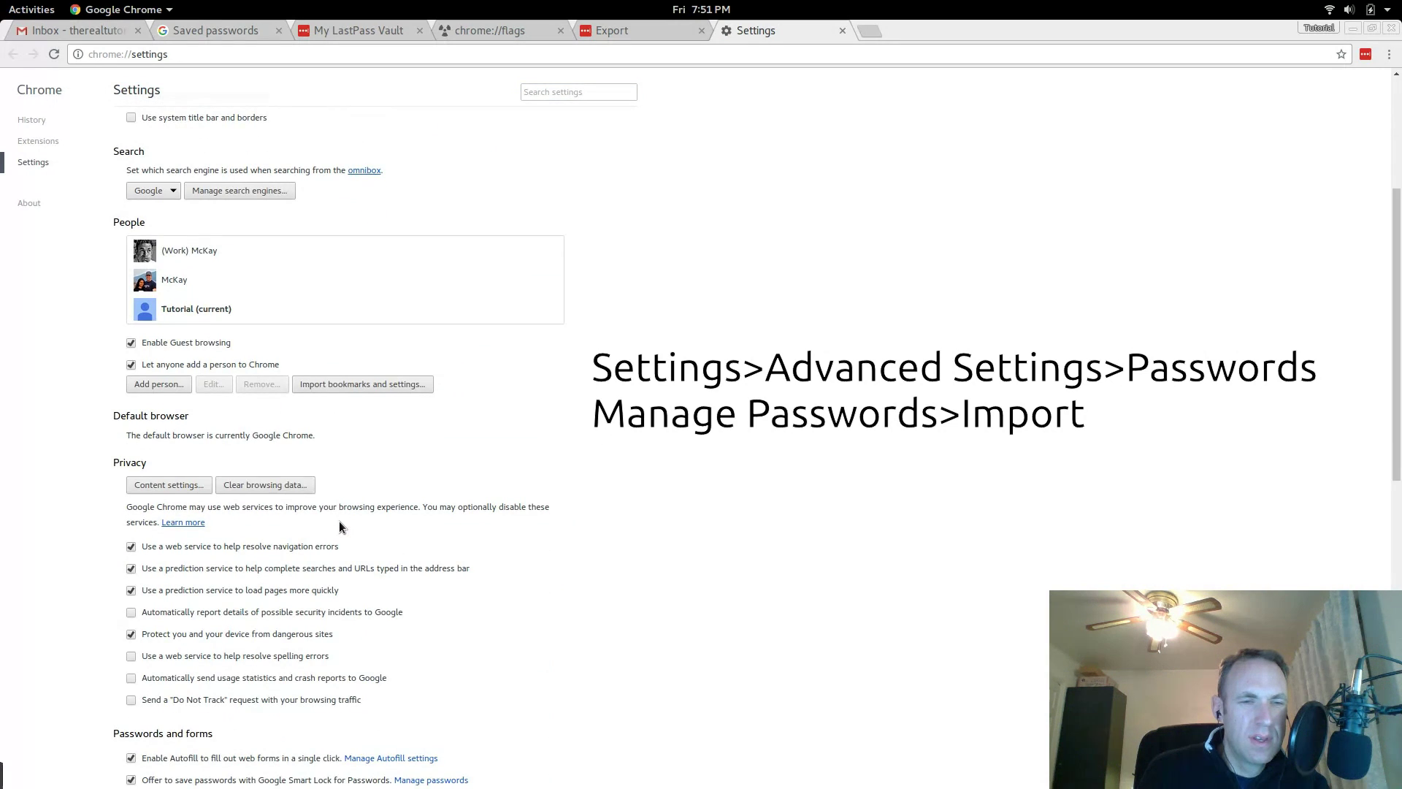
scroll(265, 465, "down", 4)
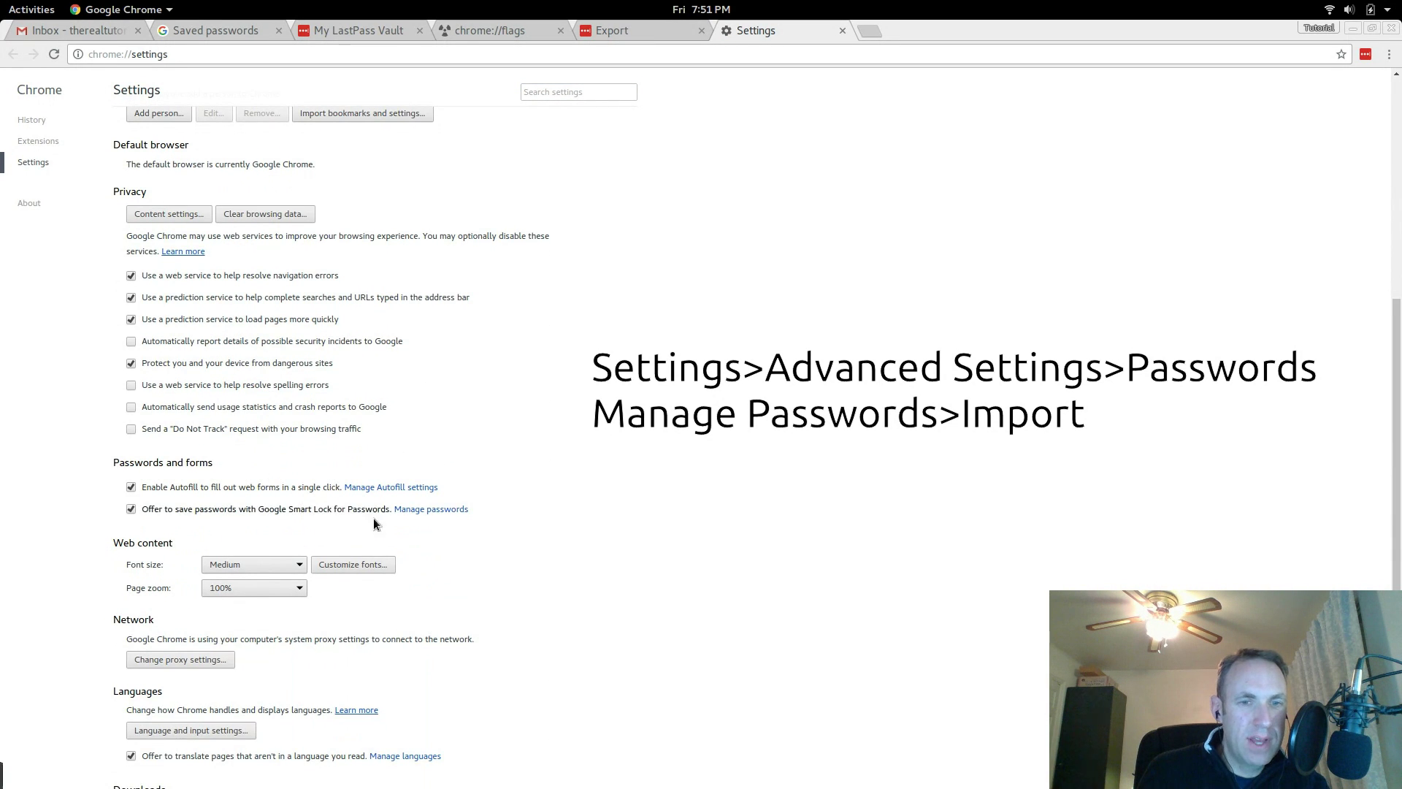
left_click(429, 508)
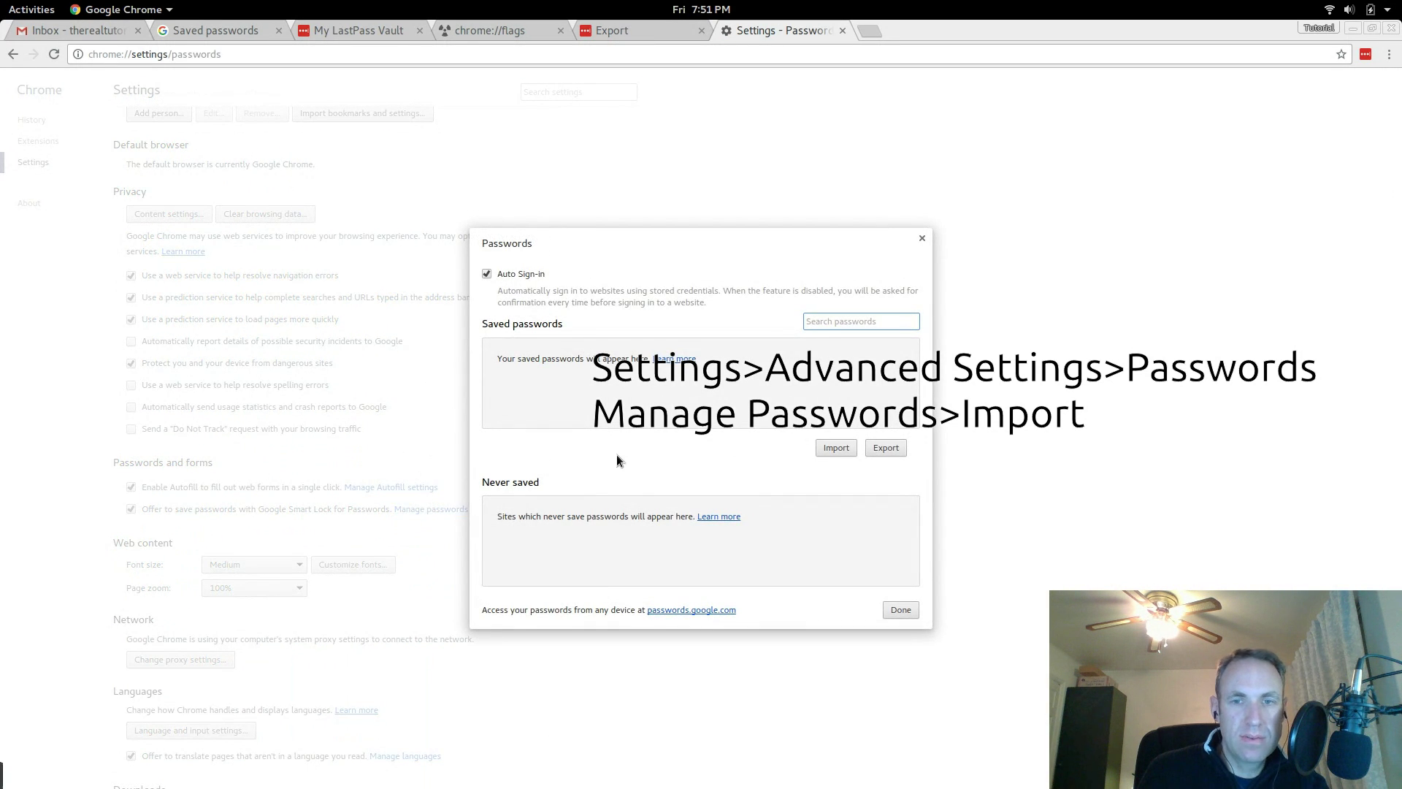
left_click(837, 449)
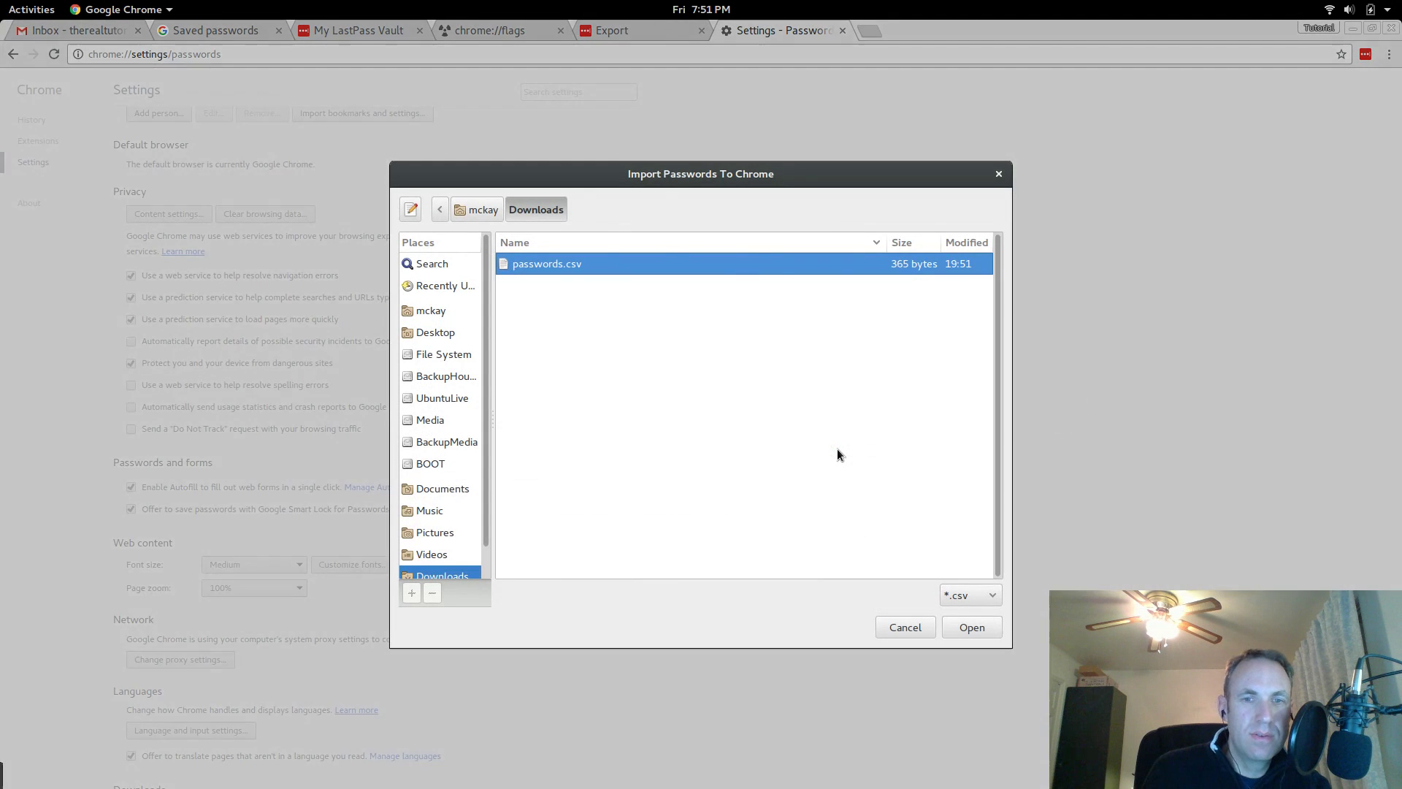
key("Return")
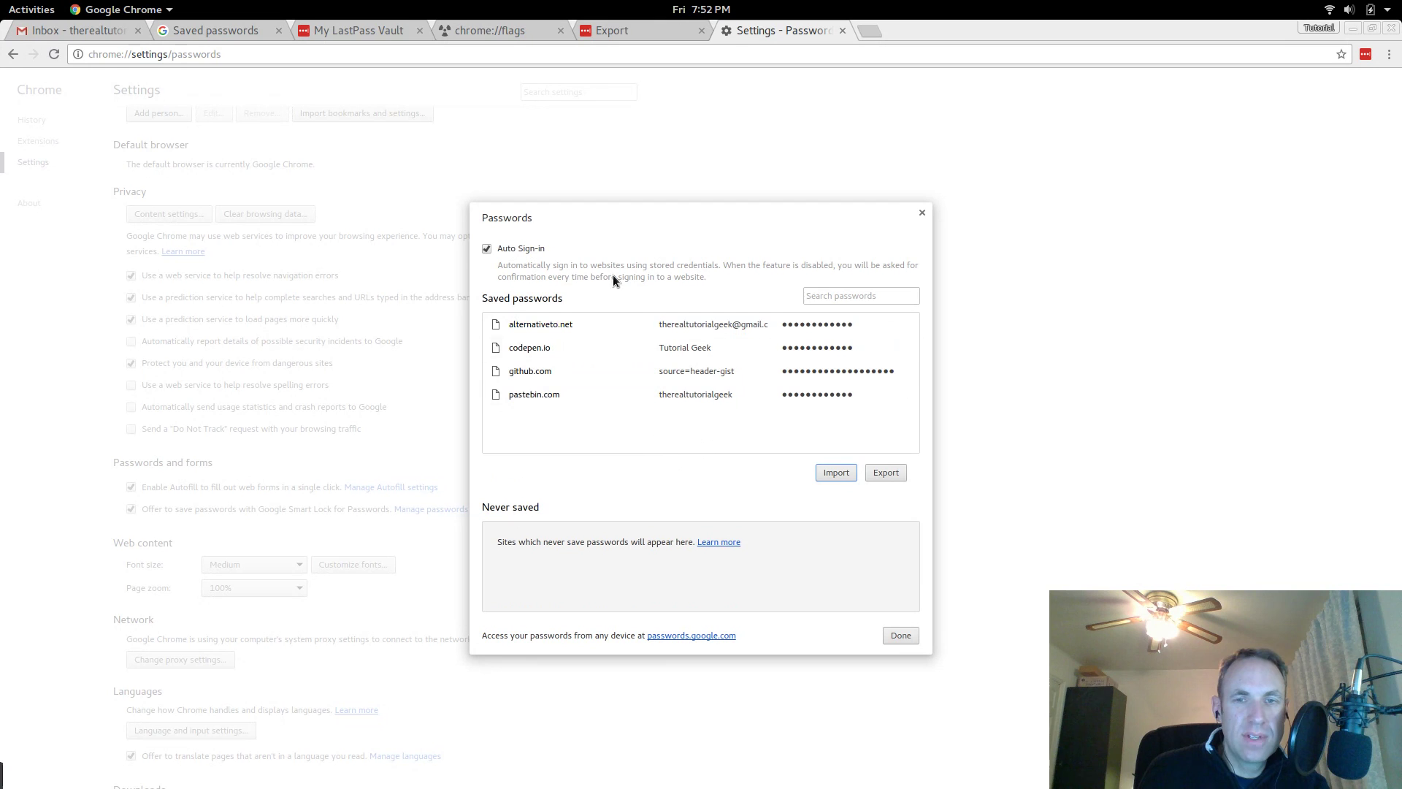
Step: Close the Passwords dialog and reload the Saved passwords page to show the four imported sites
left_click(896, 636)
left_click(226, 30)
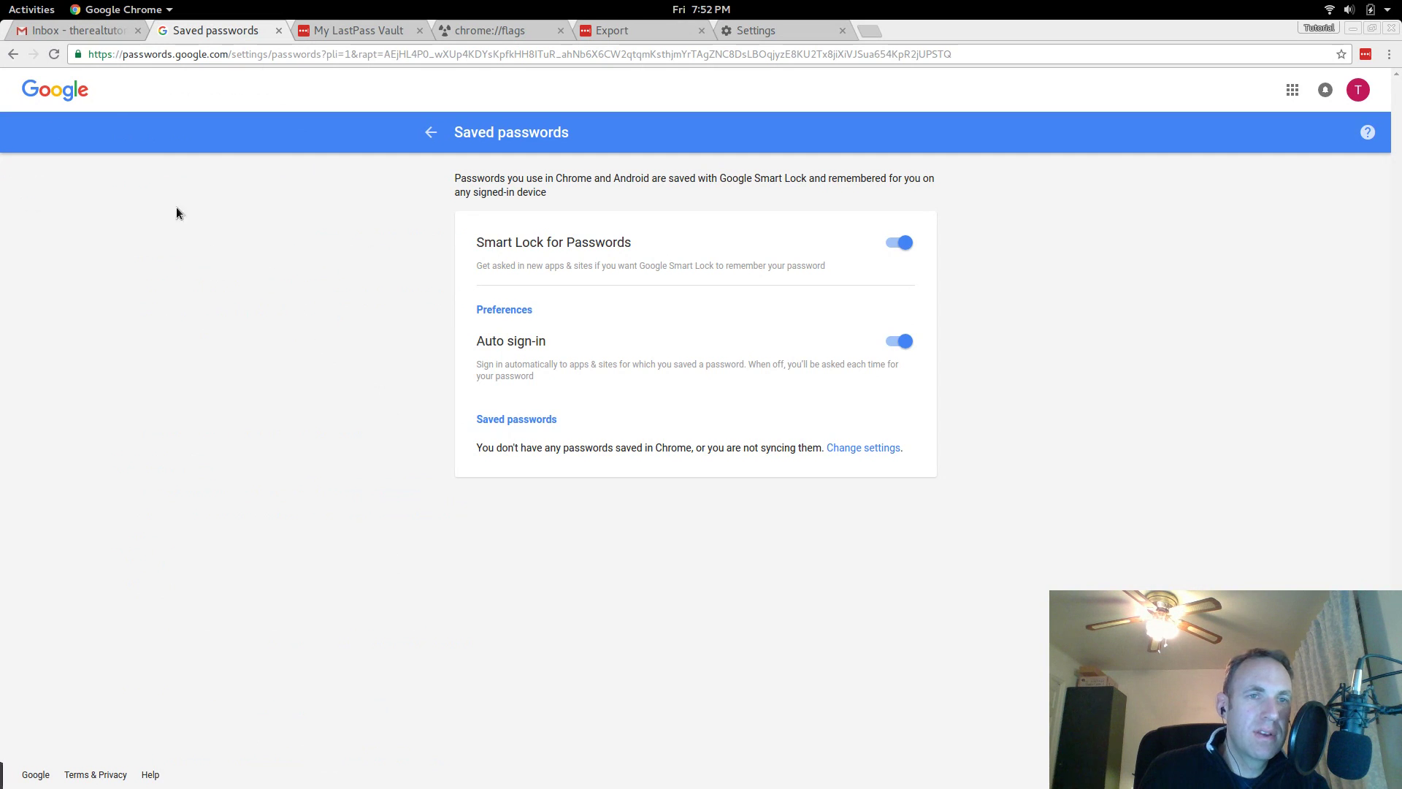
left_click(54, 55)
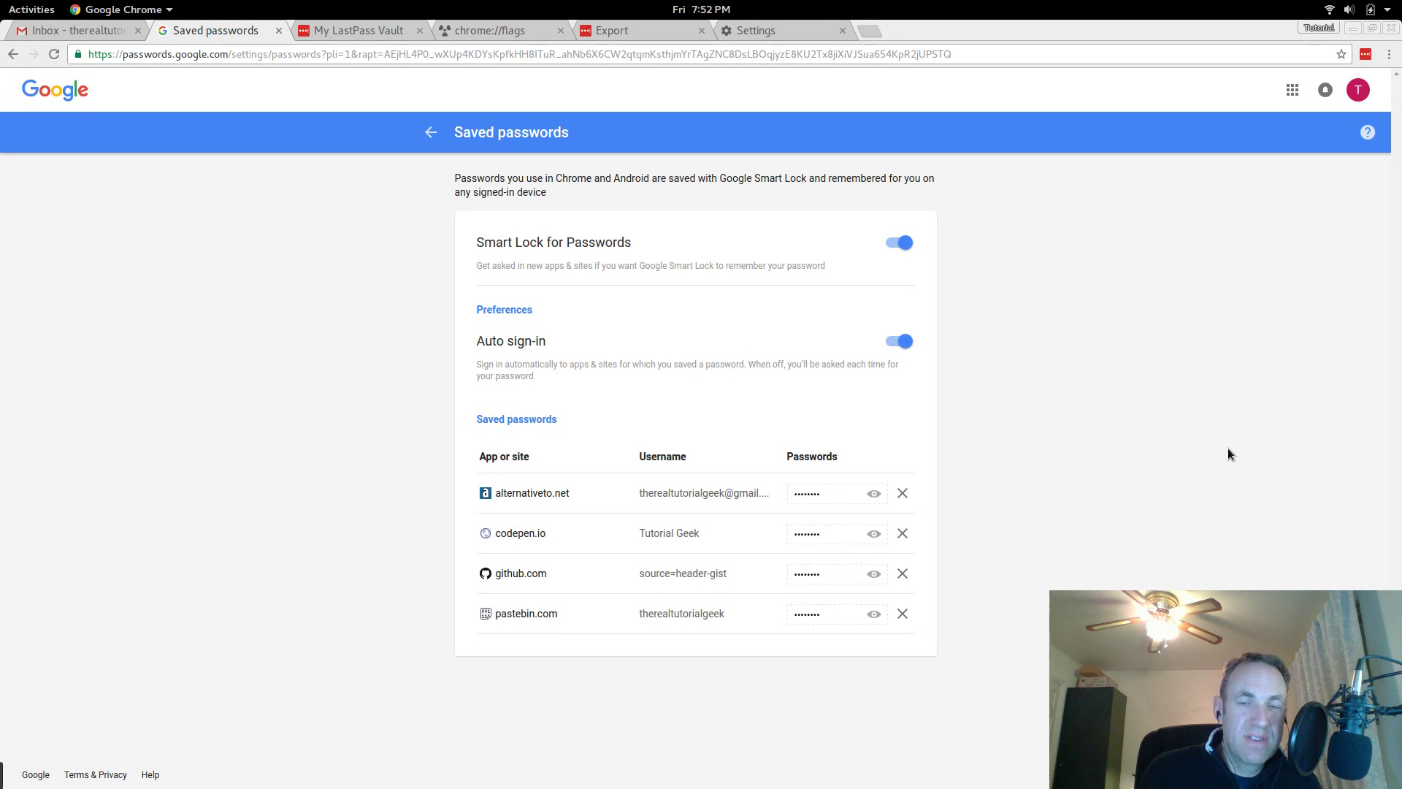
Step: Compare the Saved passwords, Export and LastPass vault tabs, ending on the vault's four sites
left_click(355, 29)
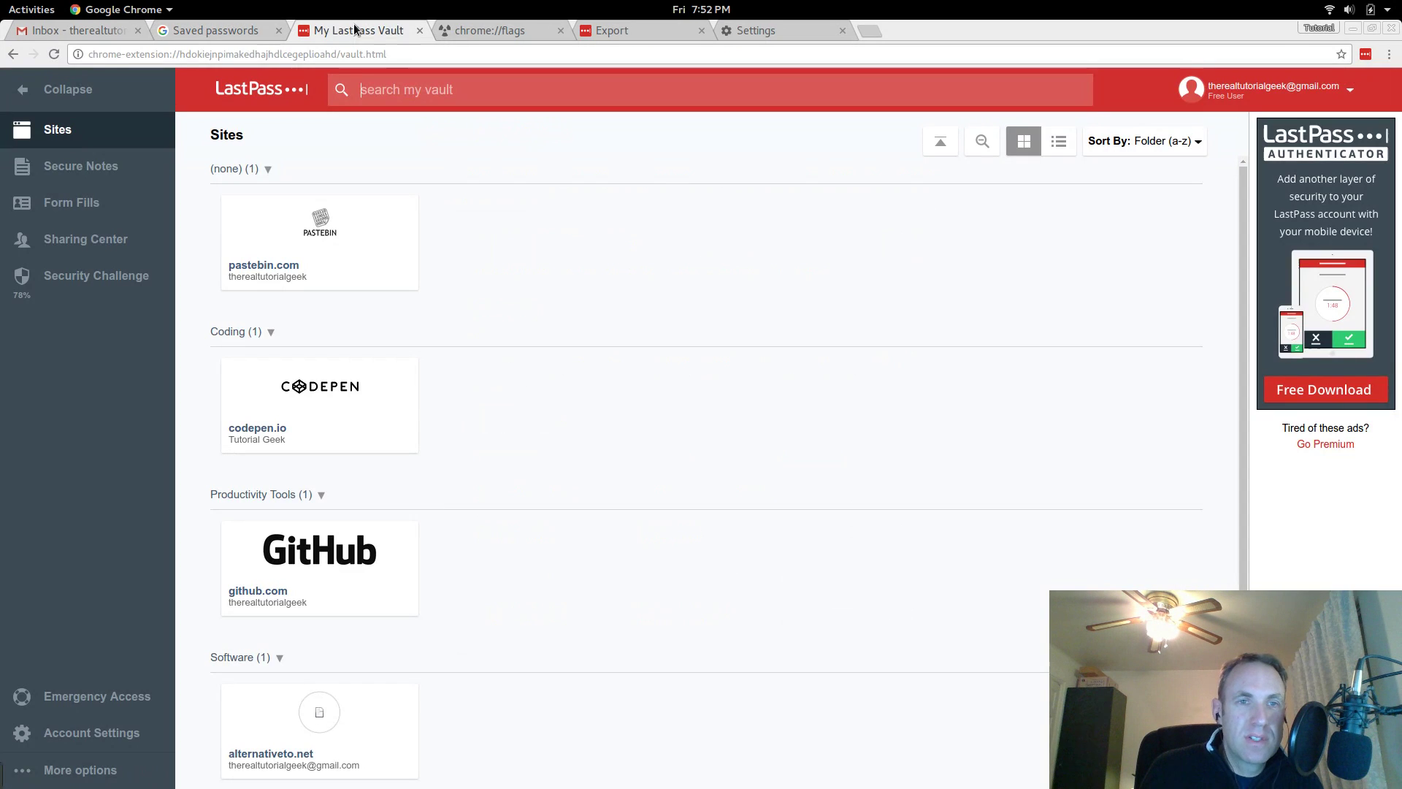
left_click(231, 28)
left_click(356, 30)
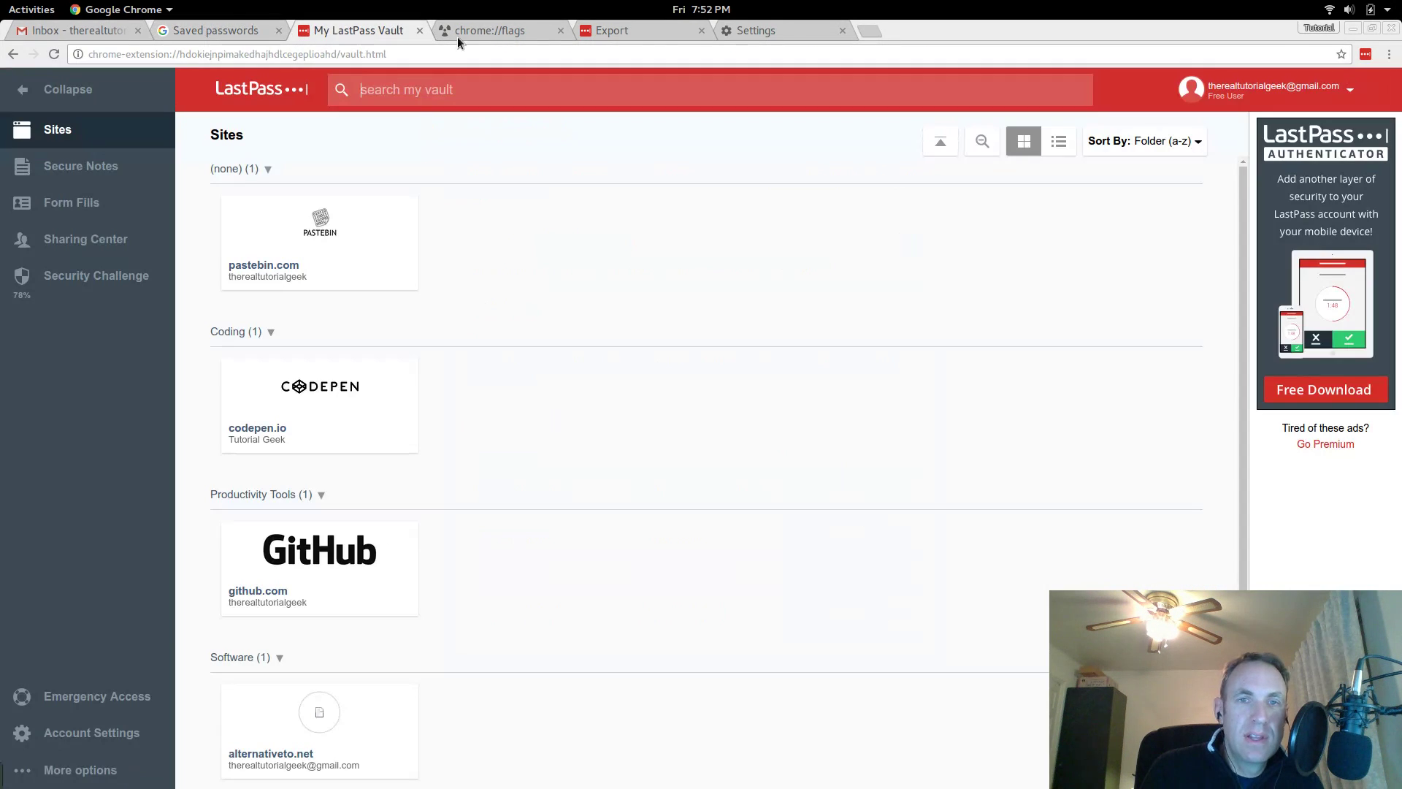
left_click(647, 28)
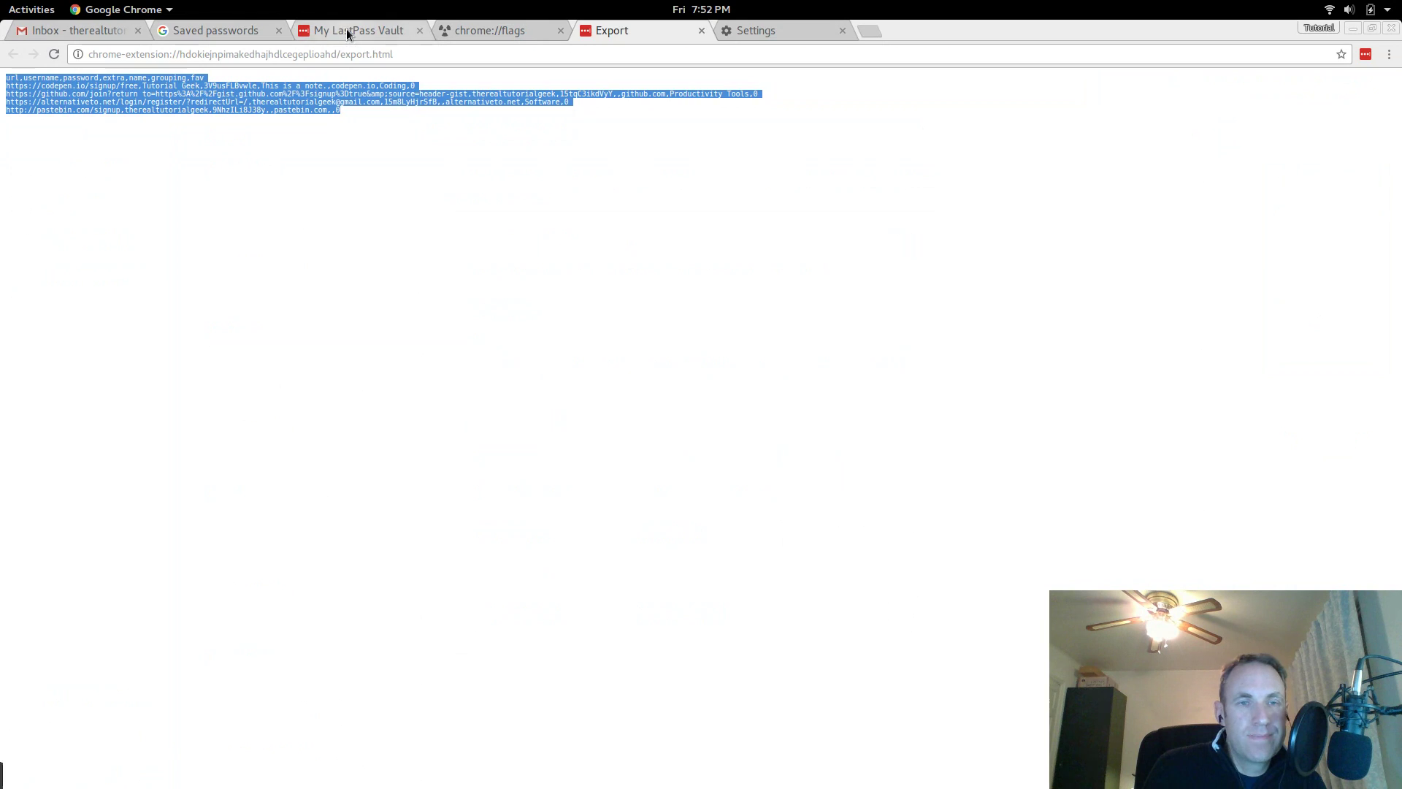
left_click(348, 29)
left_click(239, 28)
left_click(340, 30)
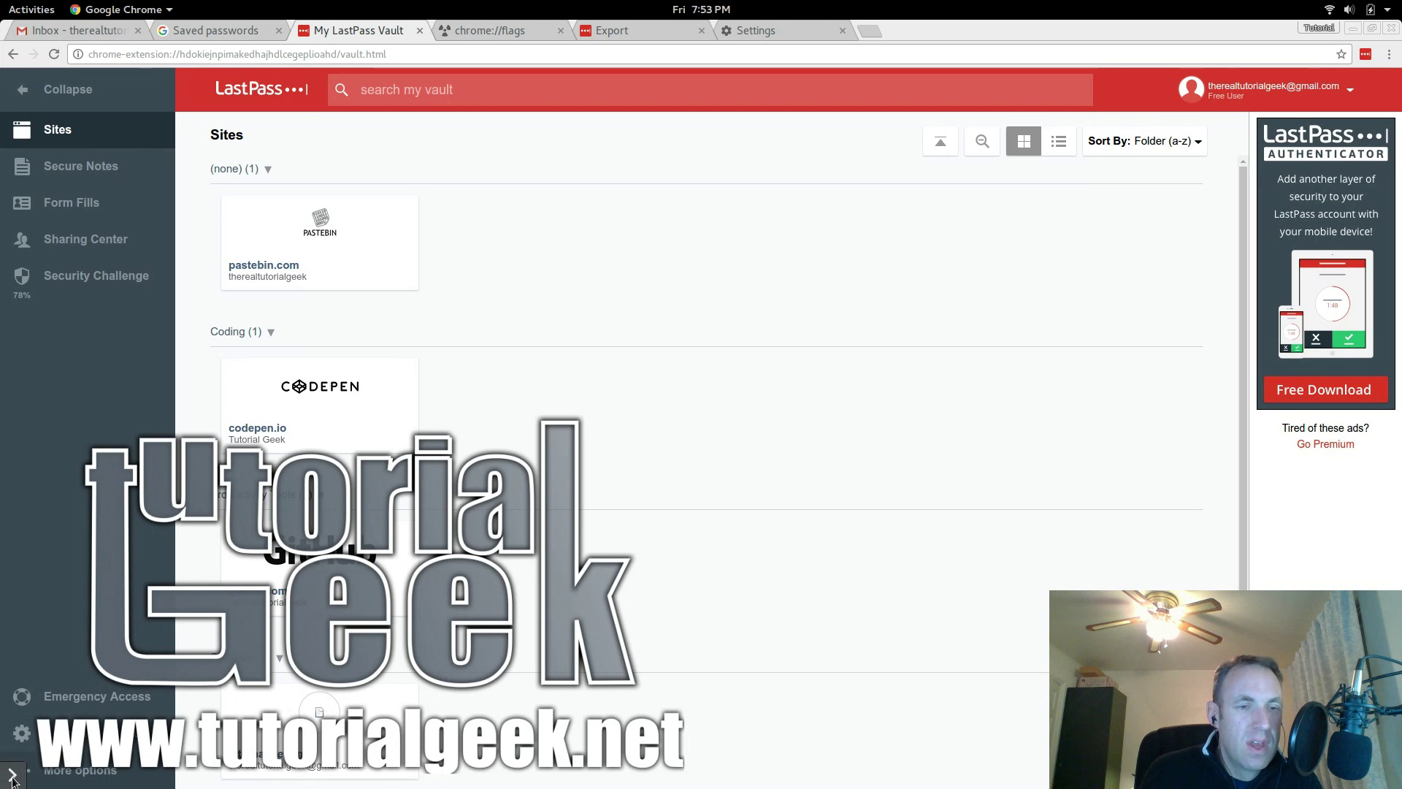
mouse_move(13, 780)
right_click(44, 775)
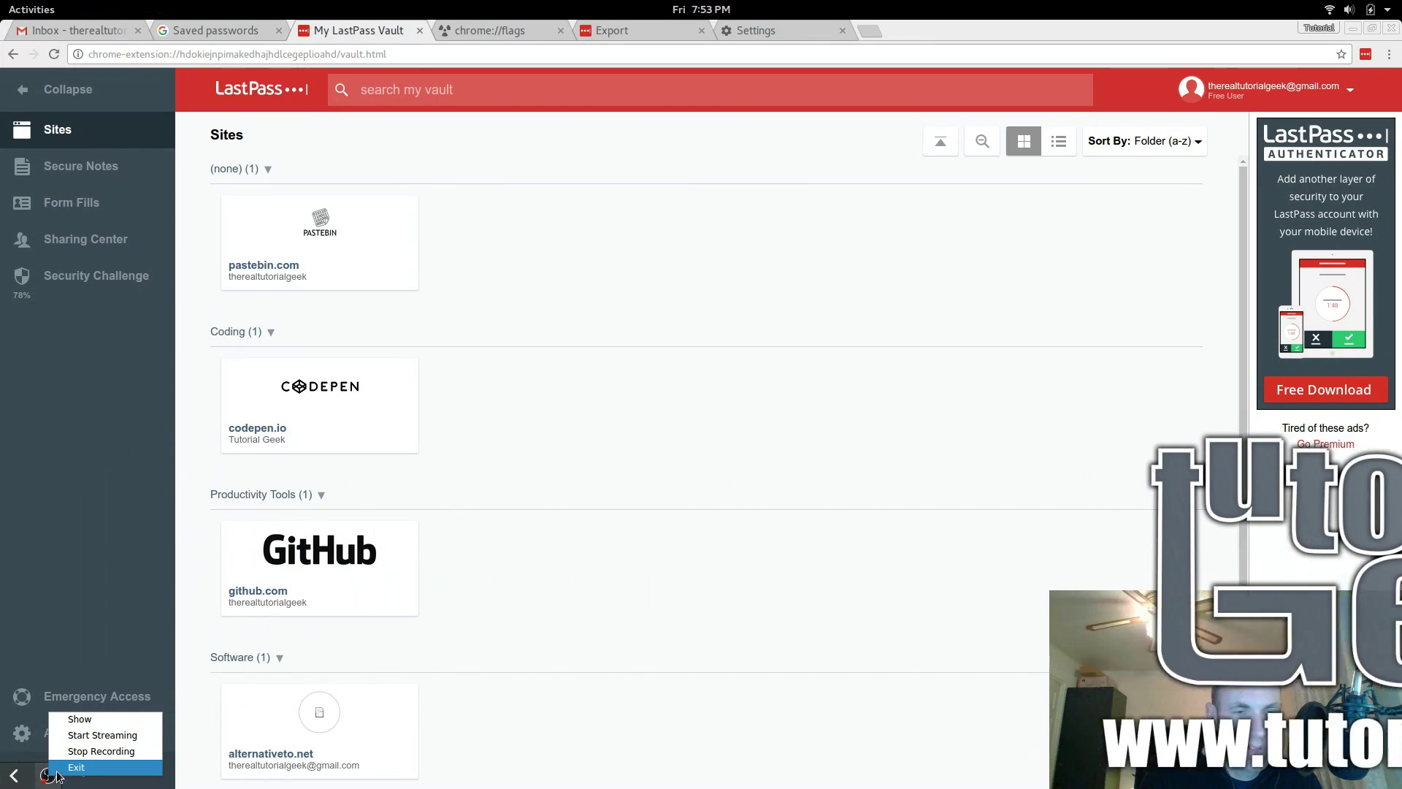